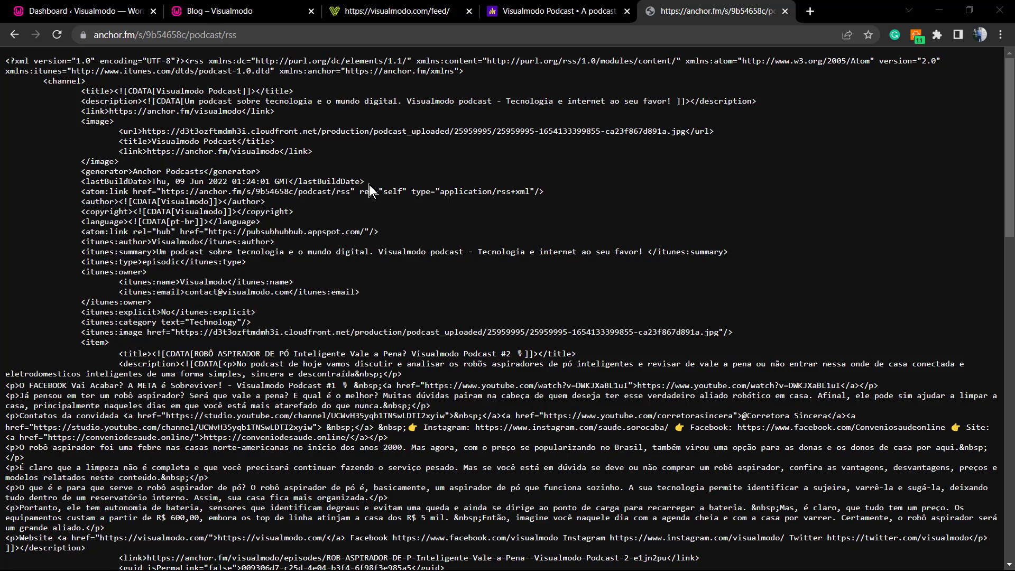
- Look through the podcast's raw anchor.fm RSS feed, then bring up the Visualmodo Podcast page
left_click_drag(215, 119, 431, 417)
scroll(369, 373, "down", 6)
scroll(364, 373, "down", 5)
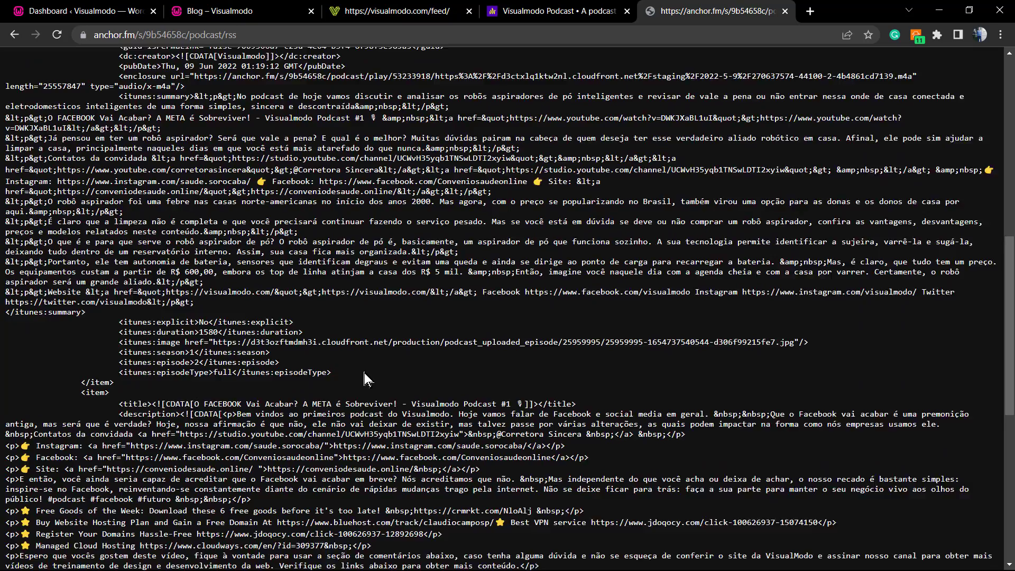
scroll(363, 372, "up", 10)
left_click(439, 305)
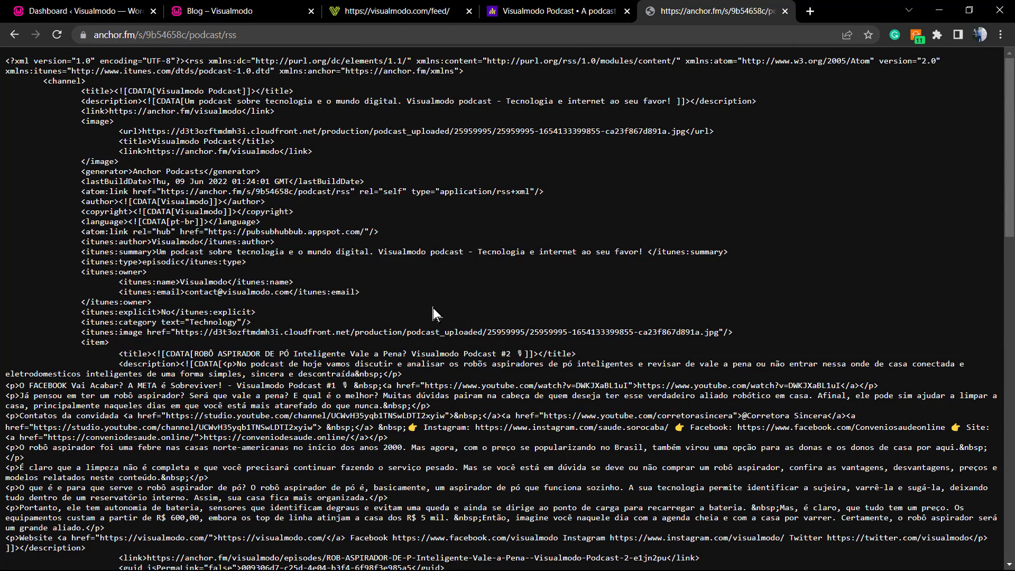
left_click(592, 9)
scroll(446, 285, "up", 6)
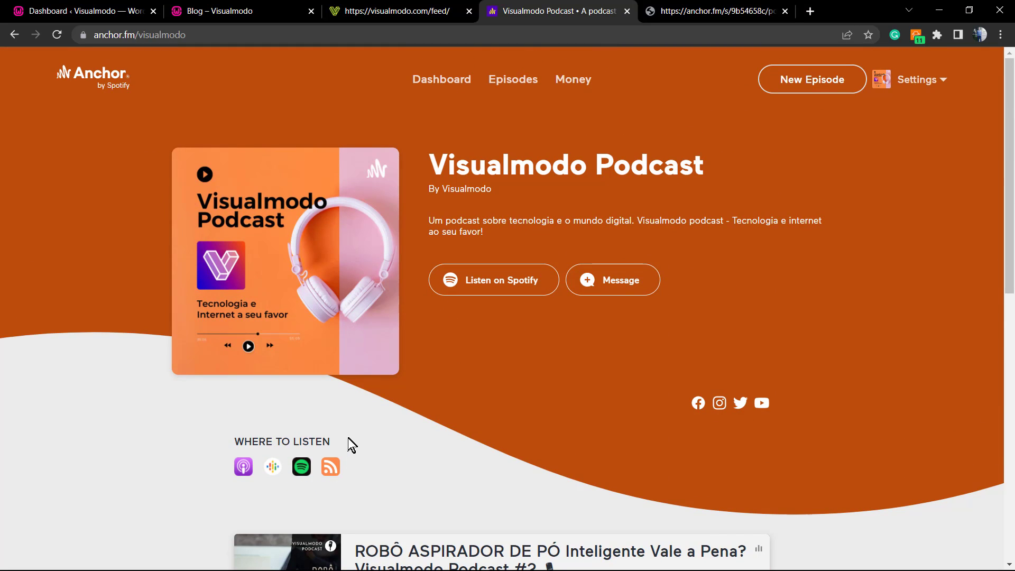
- Inspect the visualmodo.com/feed/ address and scroll through the blog's raw RSS XML
left_click(446, 7)
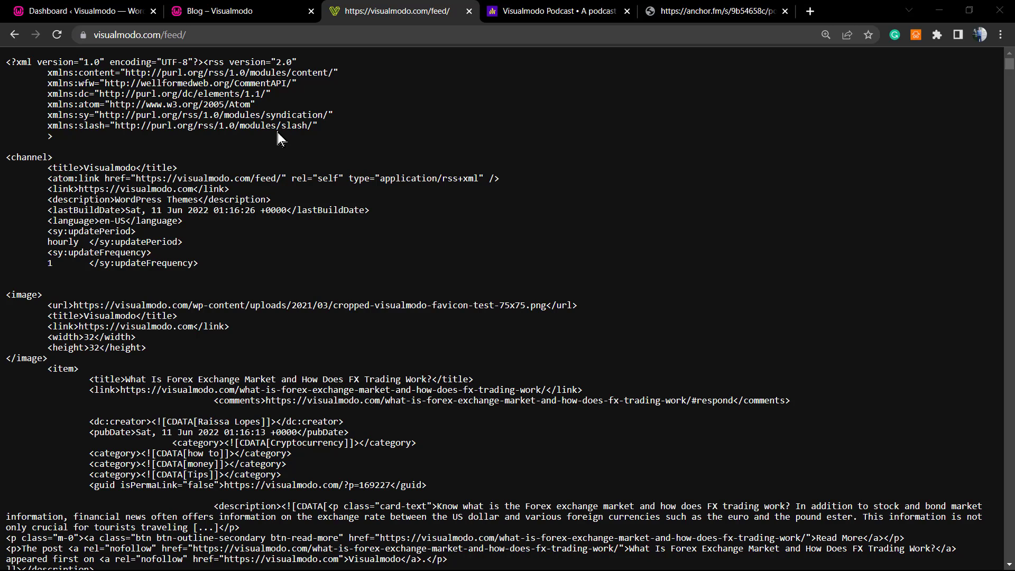
left_click(173, 36)
double_click(194, 36)
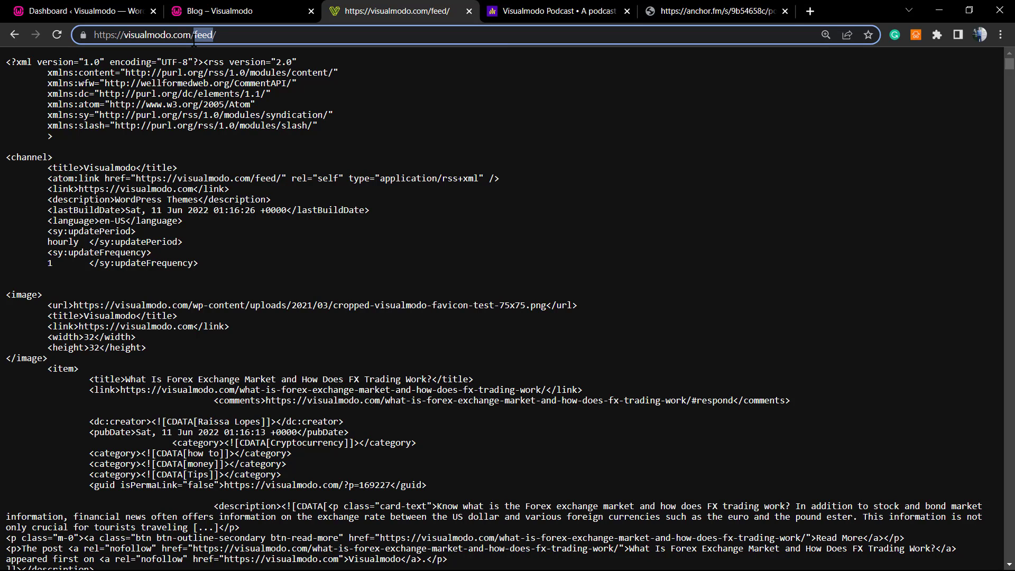
left_click(259, 221)
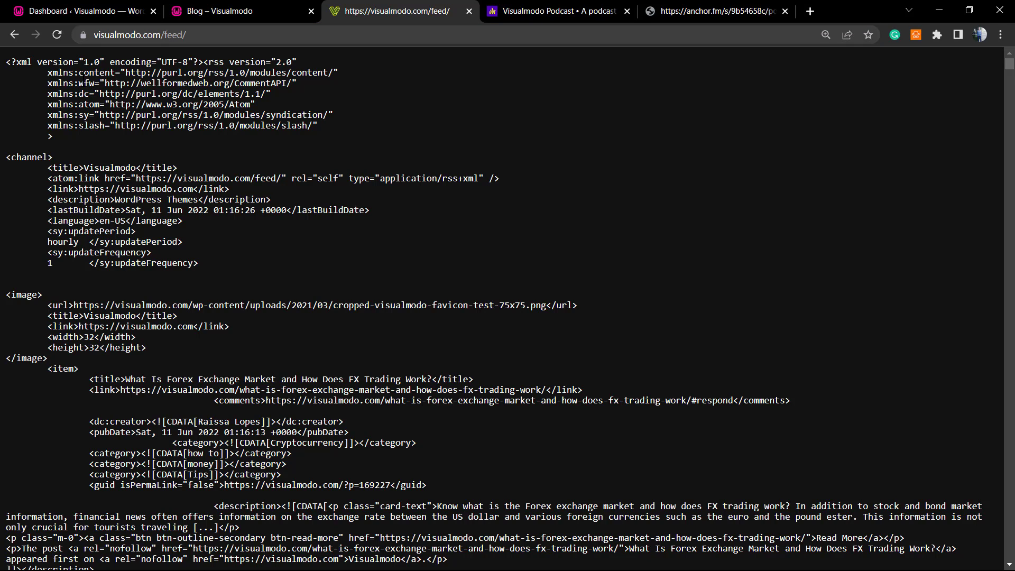
scroll(163, 272, "down", 7)
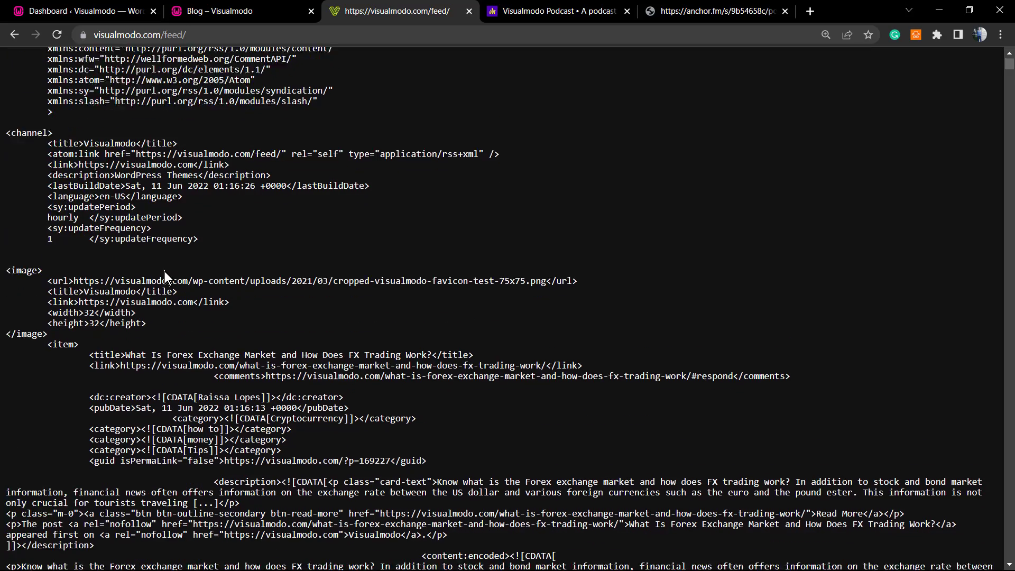
scroll(171, 270, "up", 7)
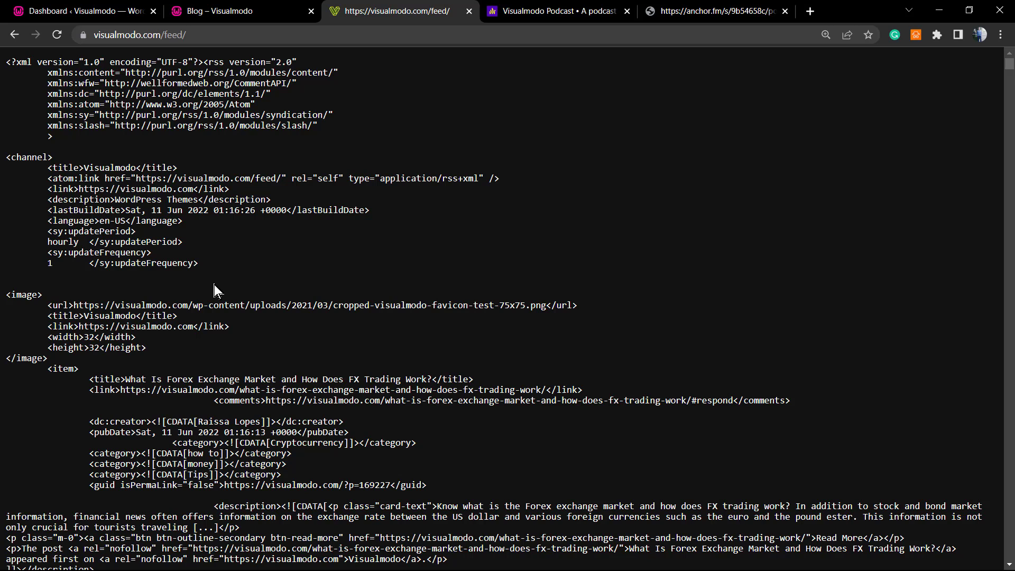
- Drag the Visualmodo news widget below Quick Draft and scroll through its latest posts
left_click(84, 11)
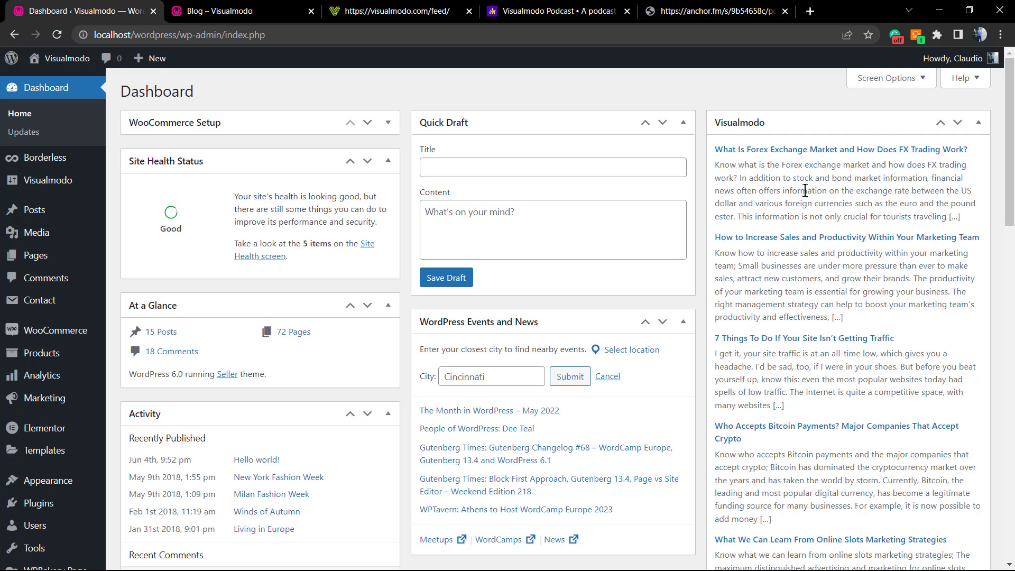
left_click_drag(756, 121, 550, 129)
scroll(458, 234, "down", 2)
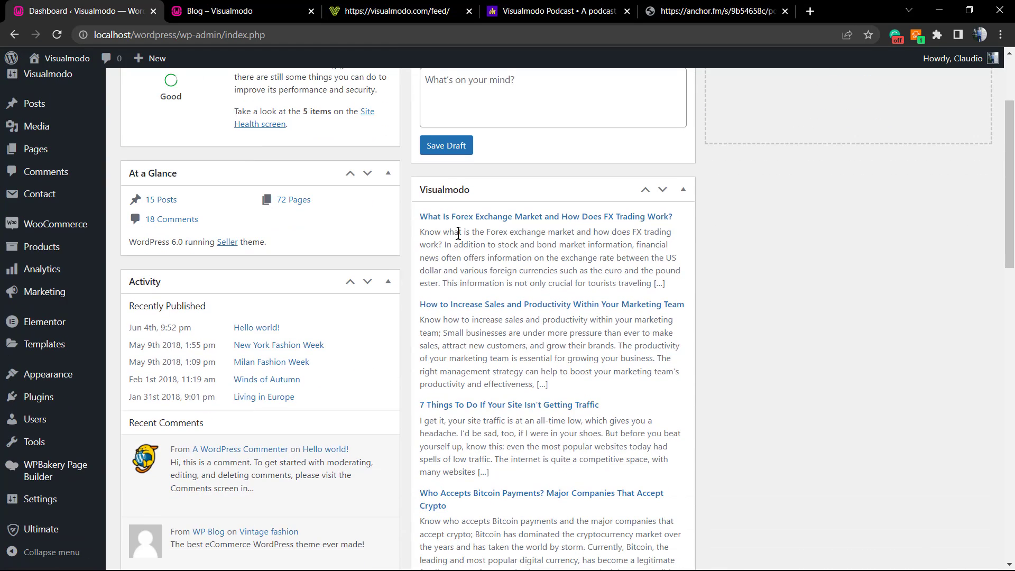
scroll(551, 256, "down", 4)
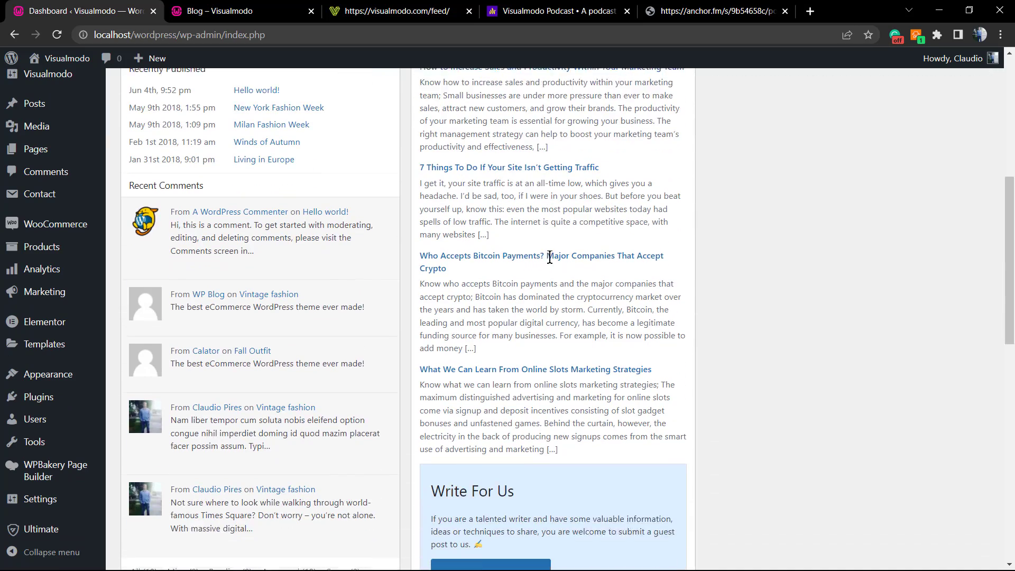
scroll(545, 275, "up", 7)
scroll(543, 286, "down", 2)
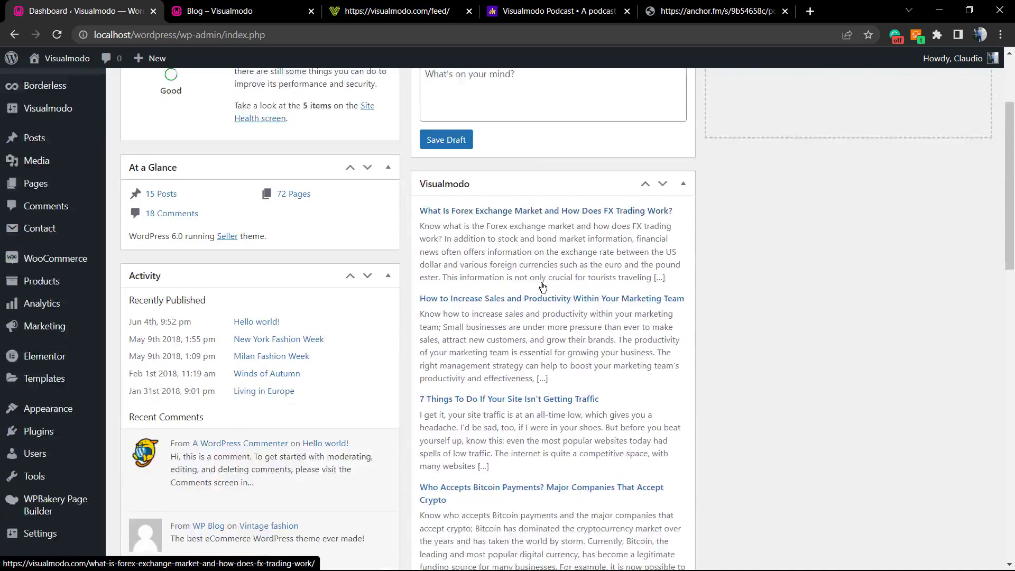
scroll(540, 288, "down", 1)
scroll(560, 303, "up", 4)
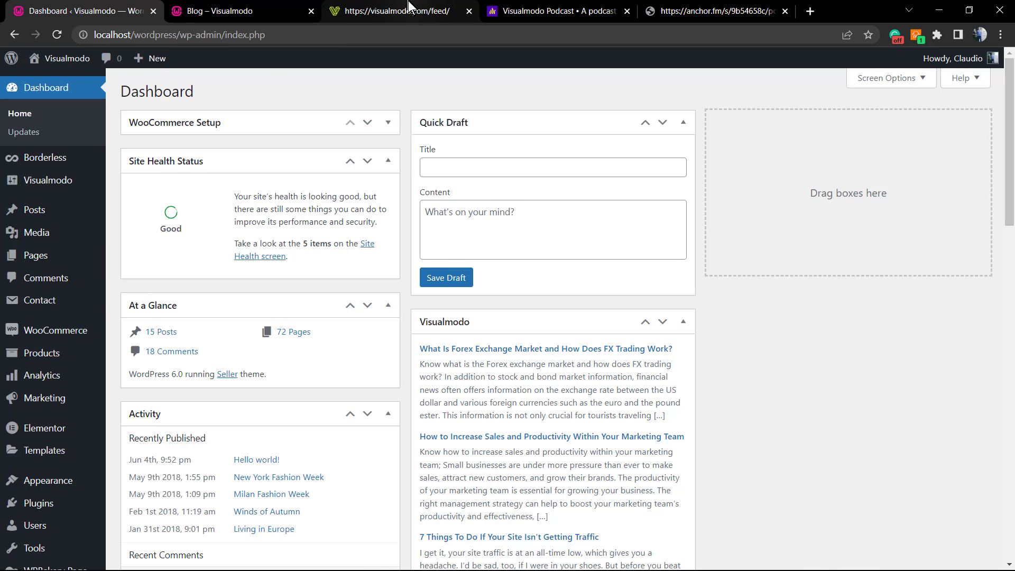
left_click(410, 7)
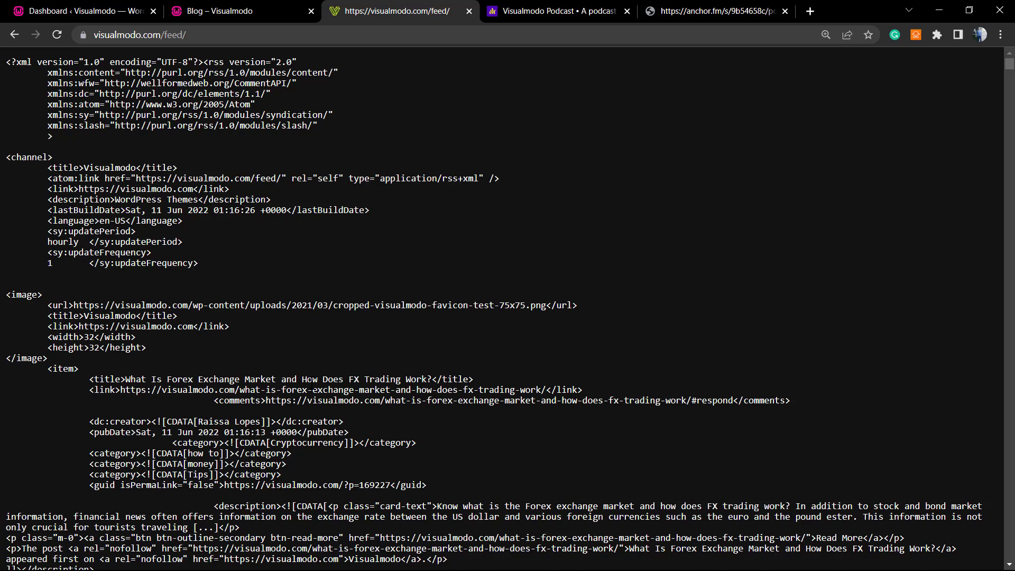
scroll(312, 384, "down", 5)
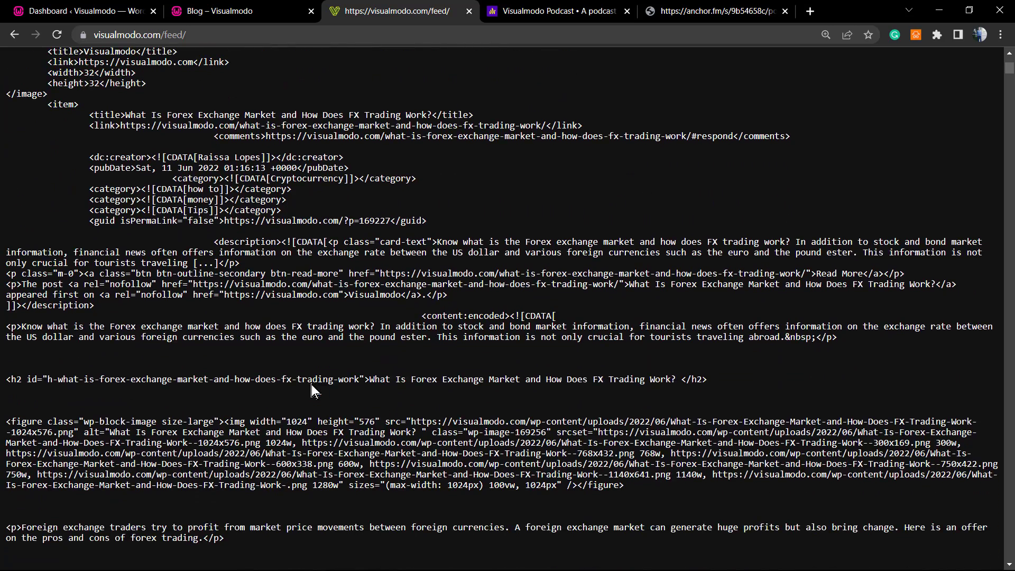
scroll(311, 390, "up", 5)
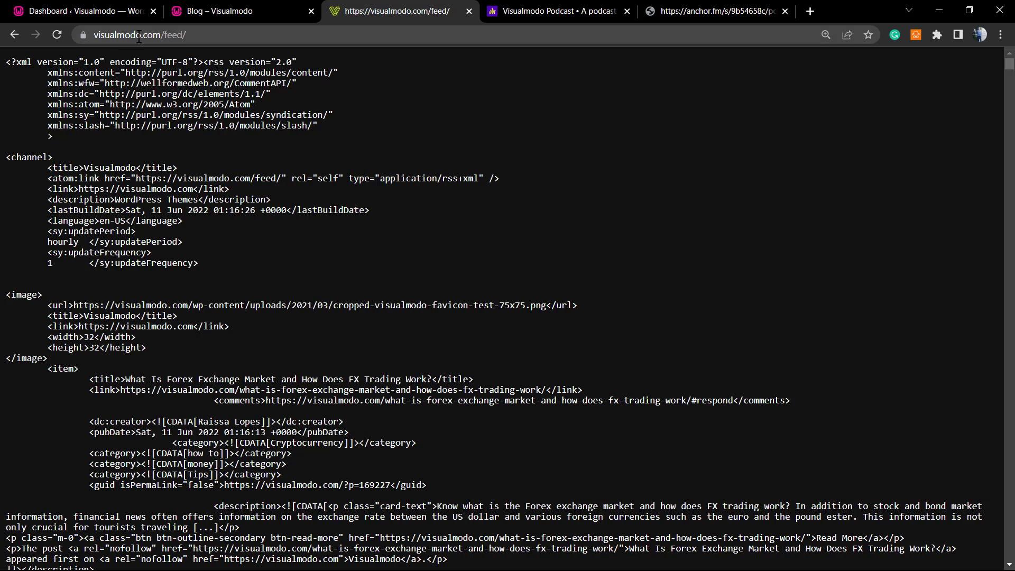
left_click_drag(170, 37, 263, 38)
left_click(262, 37)
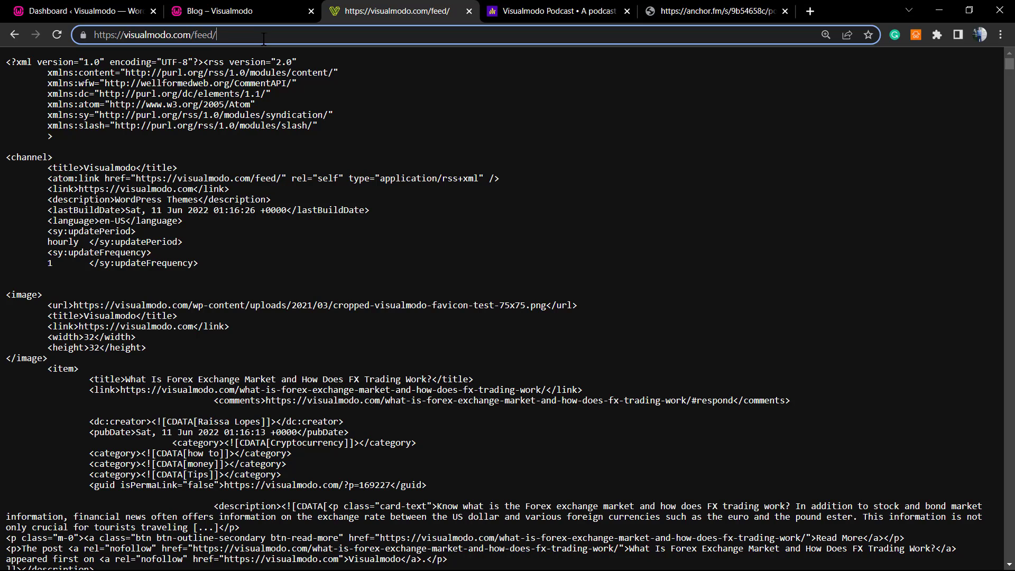
triple_click(197, 34)
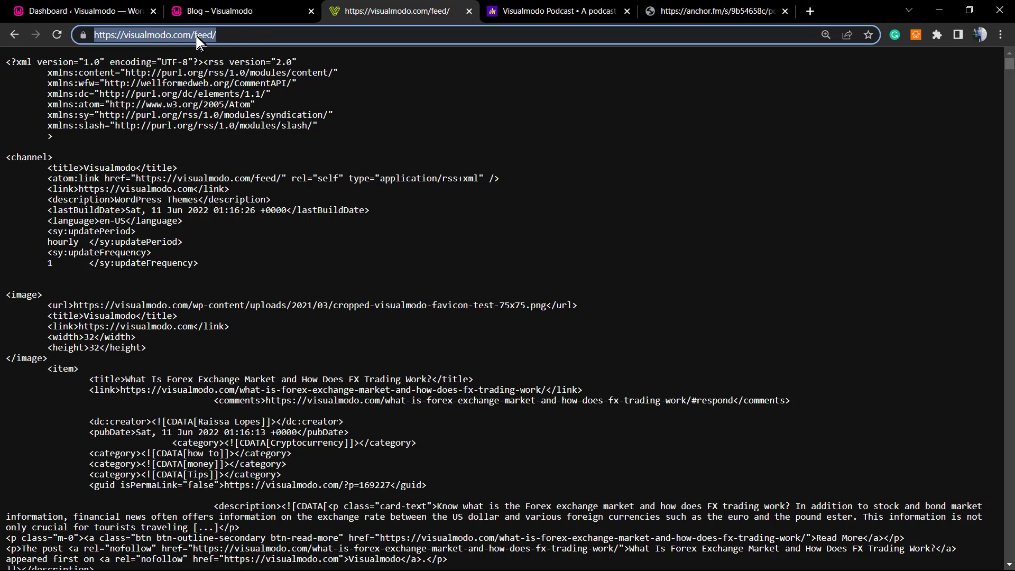
double_click(205, 35)
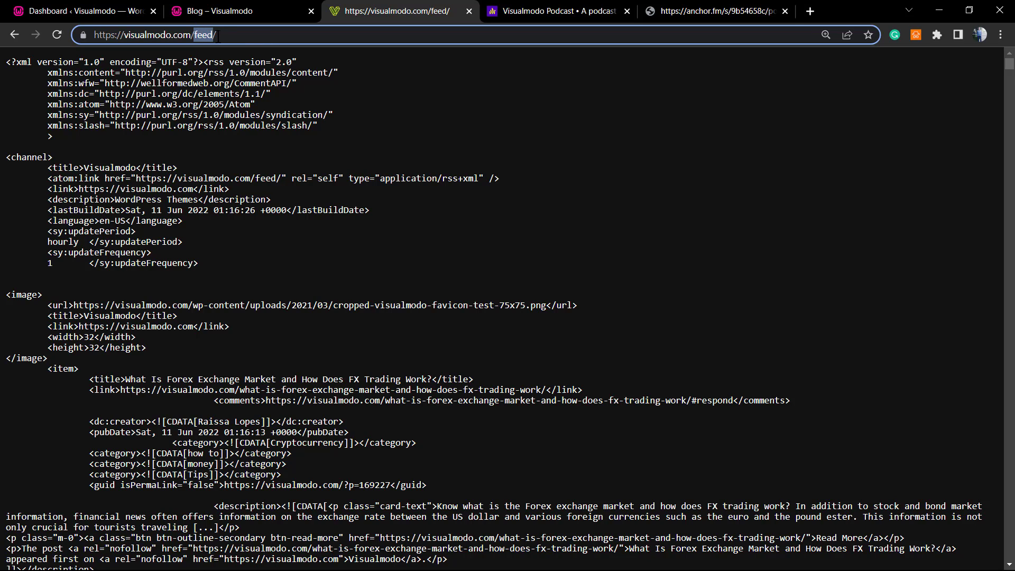
triple_click(214, 35)
key("ctrl+c")
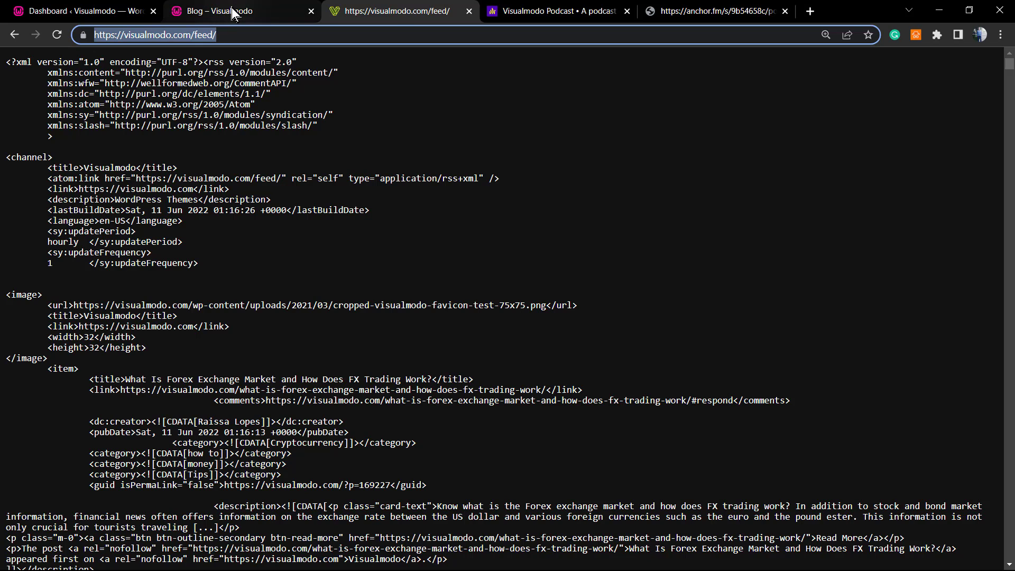
- Glance at the Visualmodo blog page, then open Appearance > Widgets in the WordPress dashboard
left_click(227, 11)
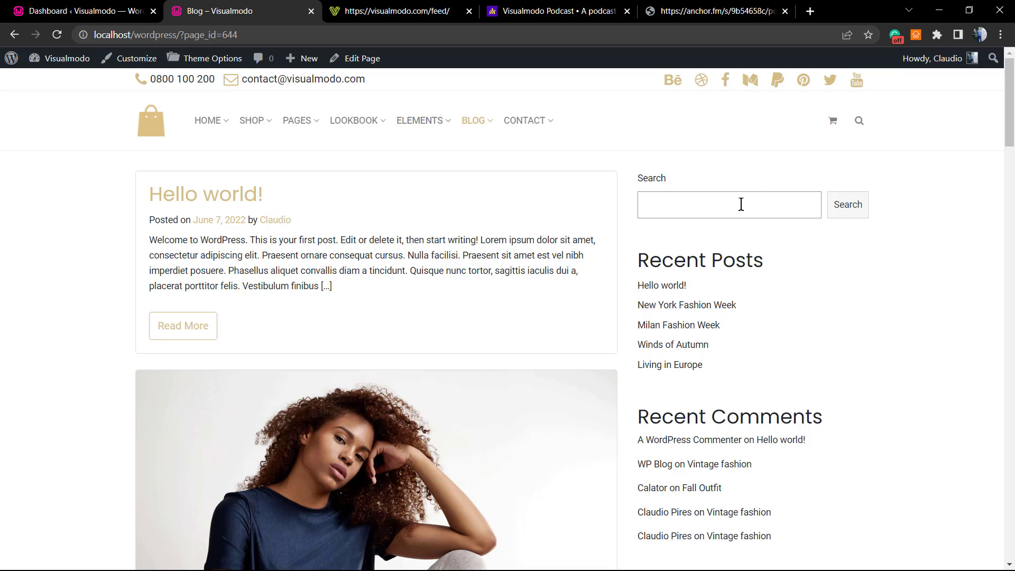
left_click(145, 7)
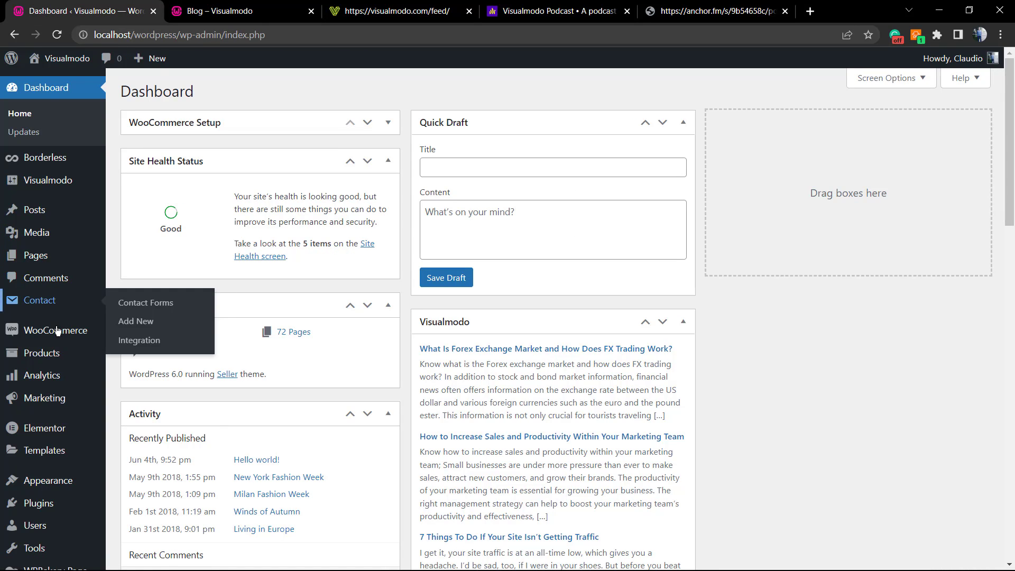
mouse_move(61, 480)
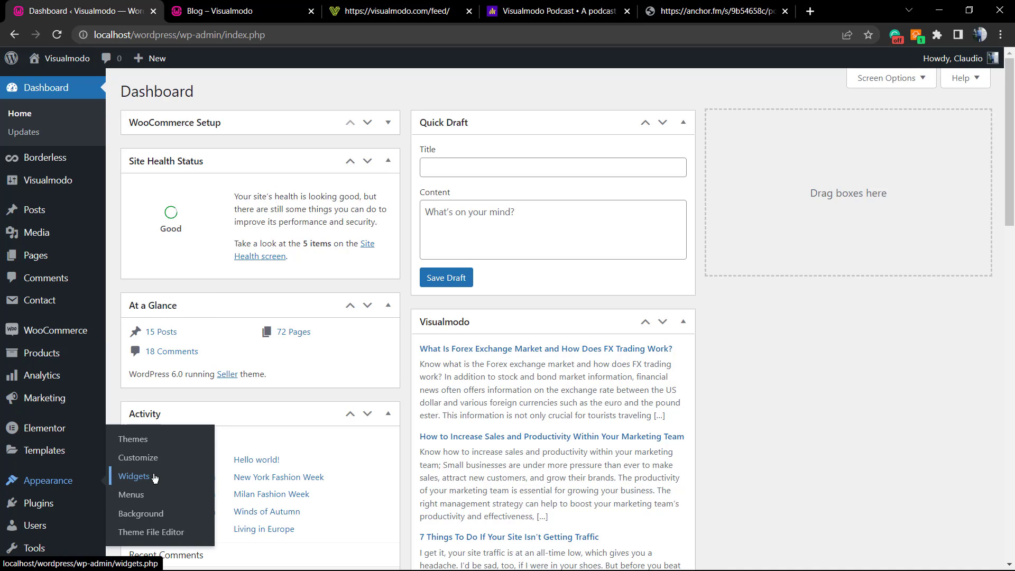
left_click(278, 461)
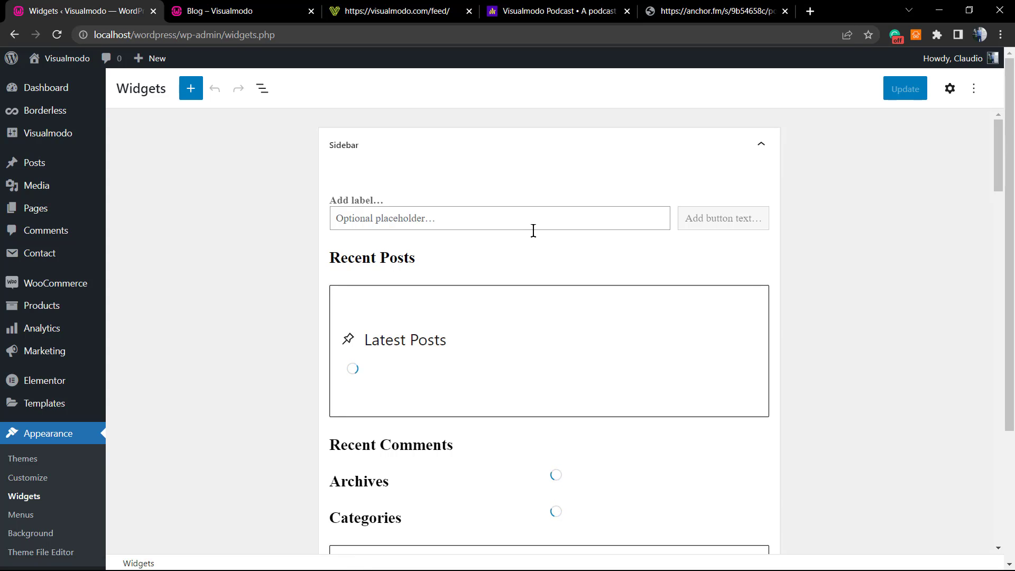
mouse_move(534, 234)
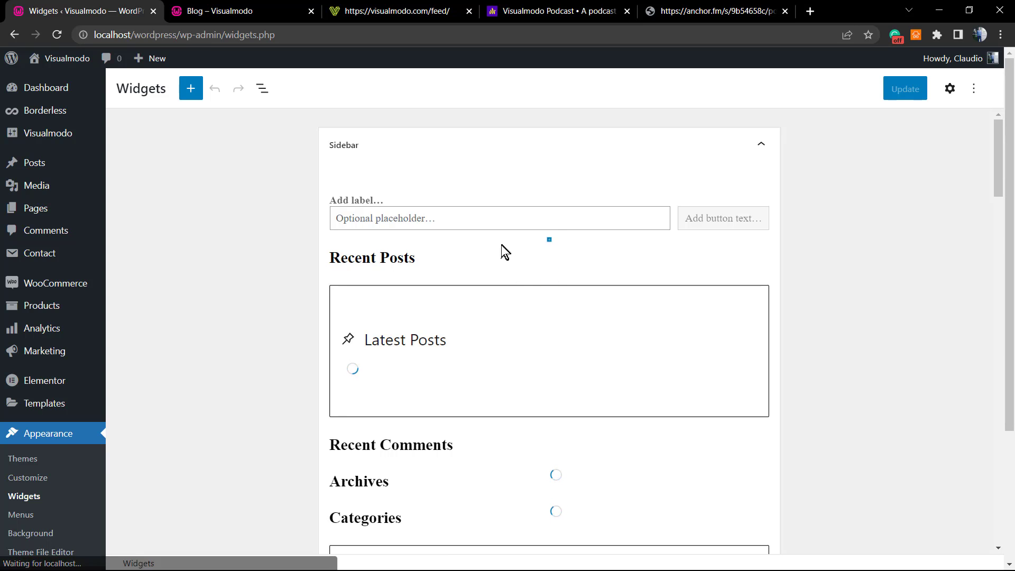
scroll(498, 265, "down", 10)
scroll(488, 328, "down", 10)
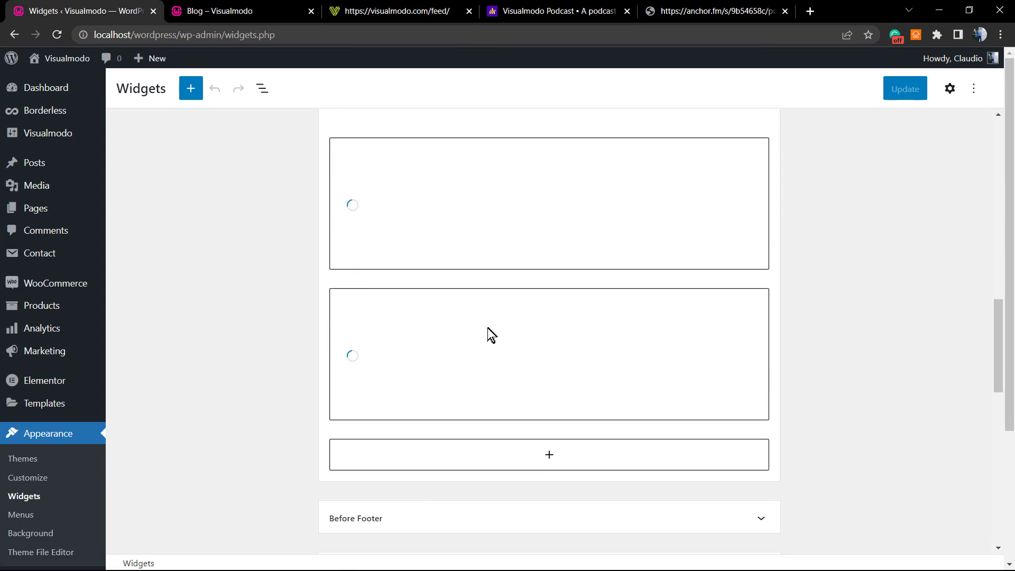
scroll(474, 343, "up", 1)
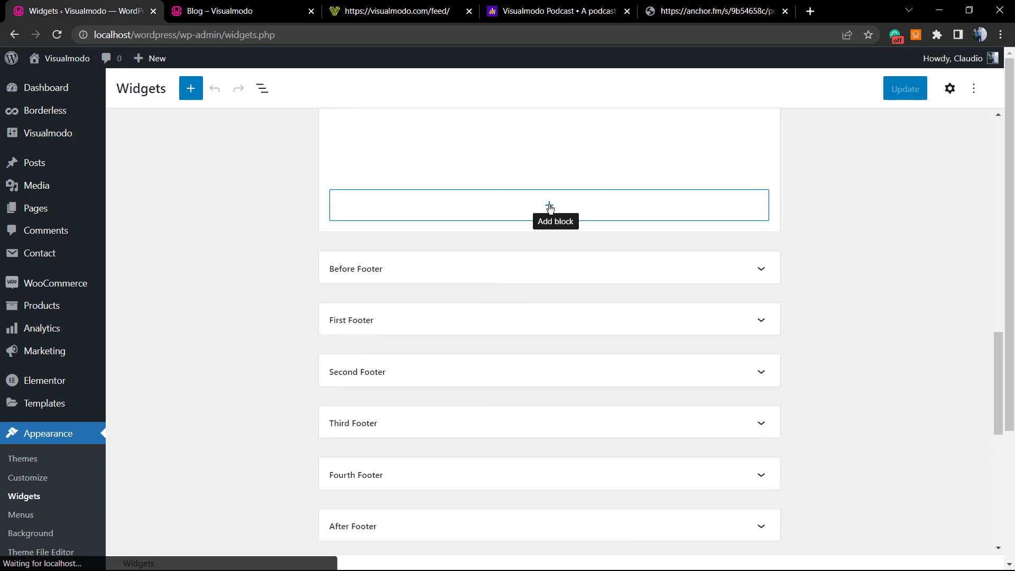
left_click(549, 208)
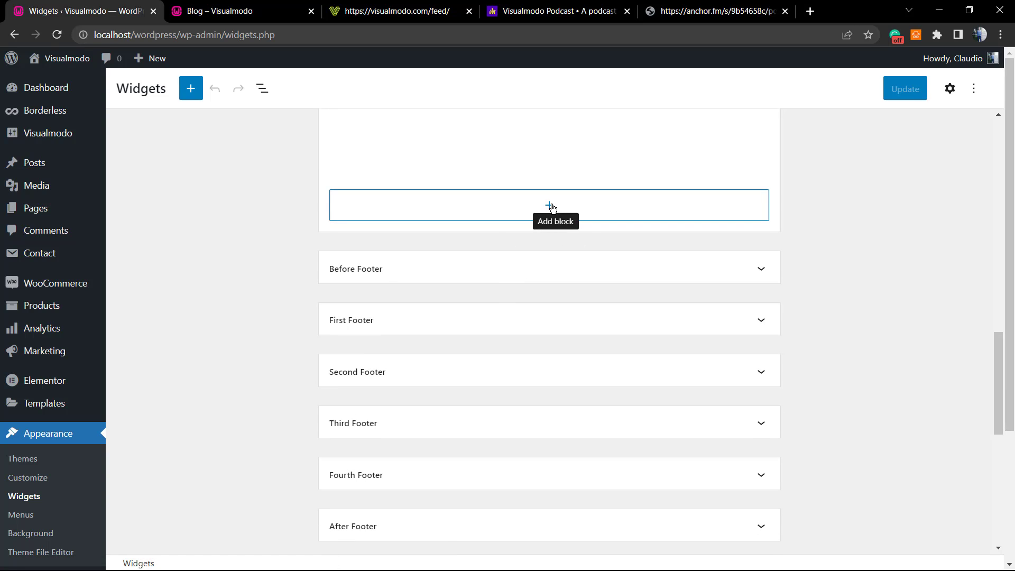
left_click(547, 205)
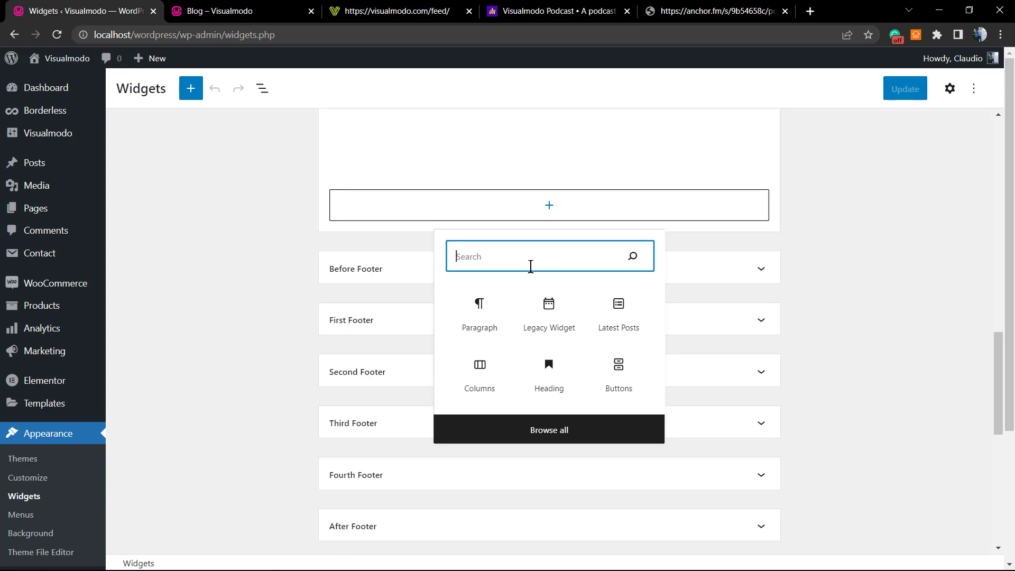
type("rss")
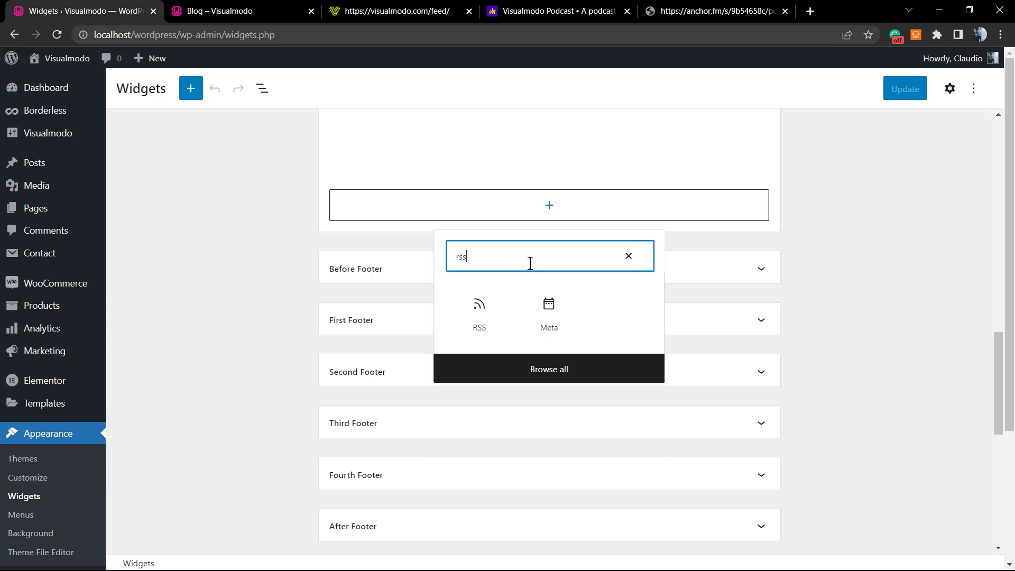
left_click(488, 309)
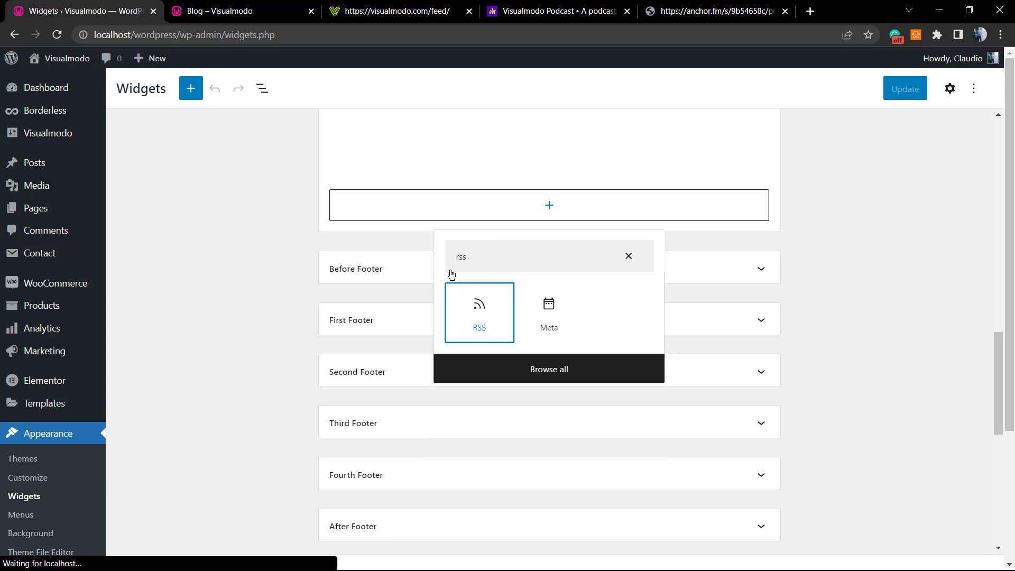
key("ctrl+v")
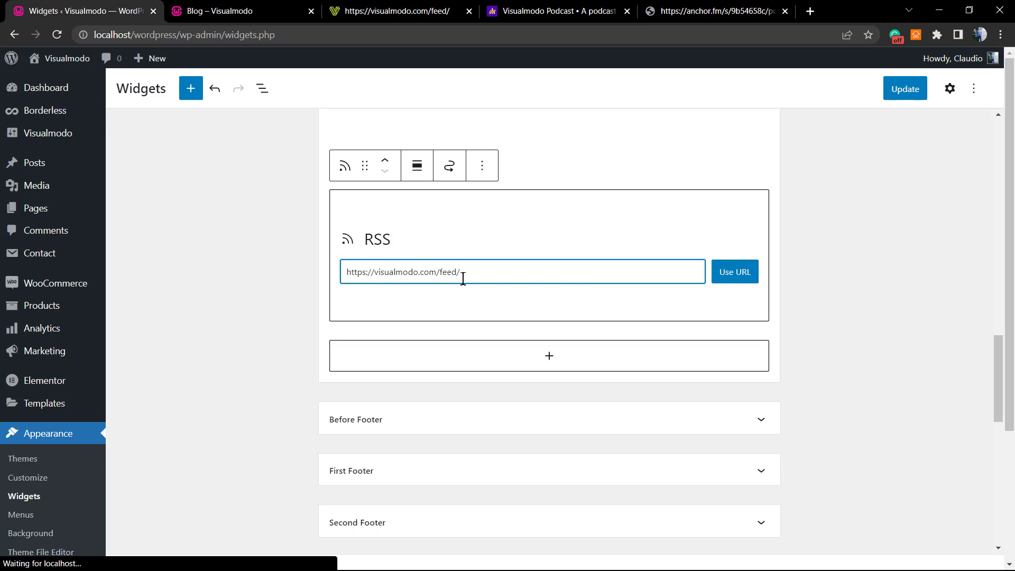
- Apply the feed URL, move the RSS block to the top of the Sidebar, and Update
left_click(732, 282)
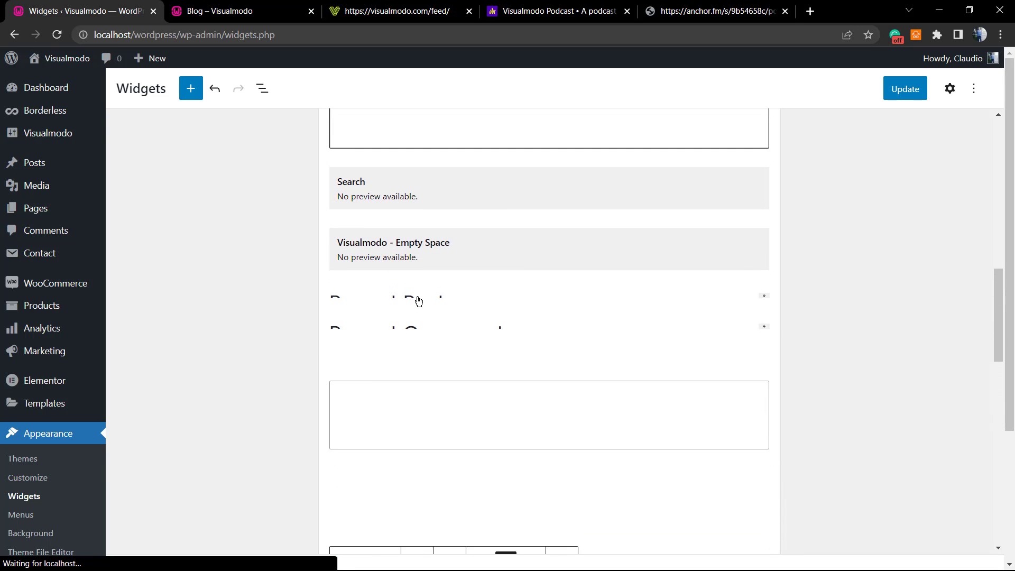
scroll(388, 399, "down", 9)
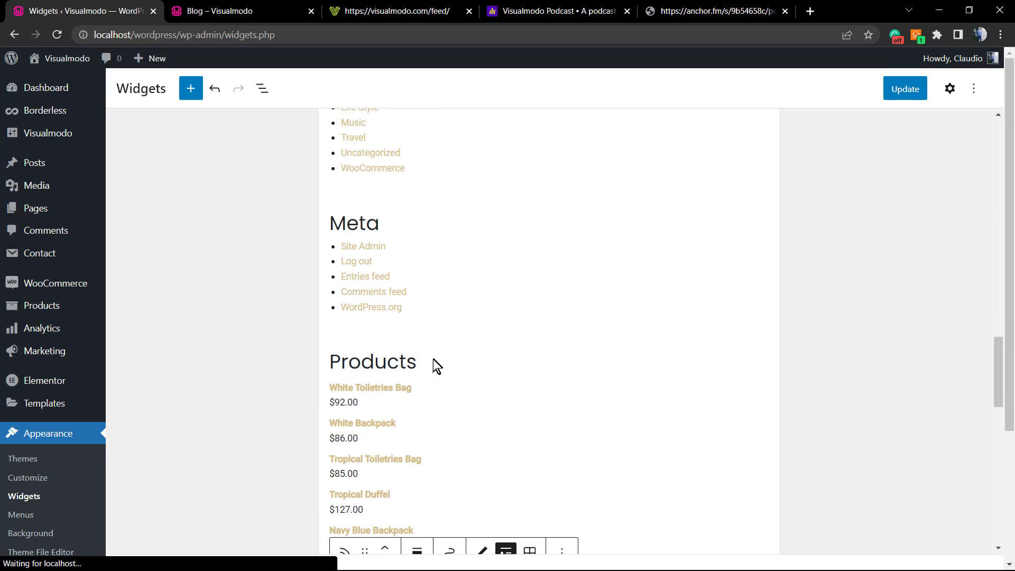
scroll(470, 364, "down", 4)
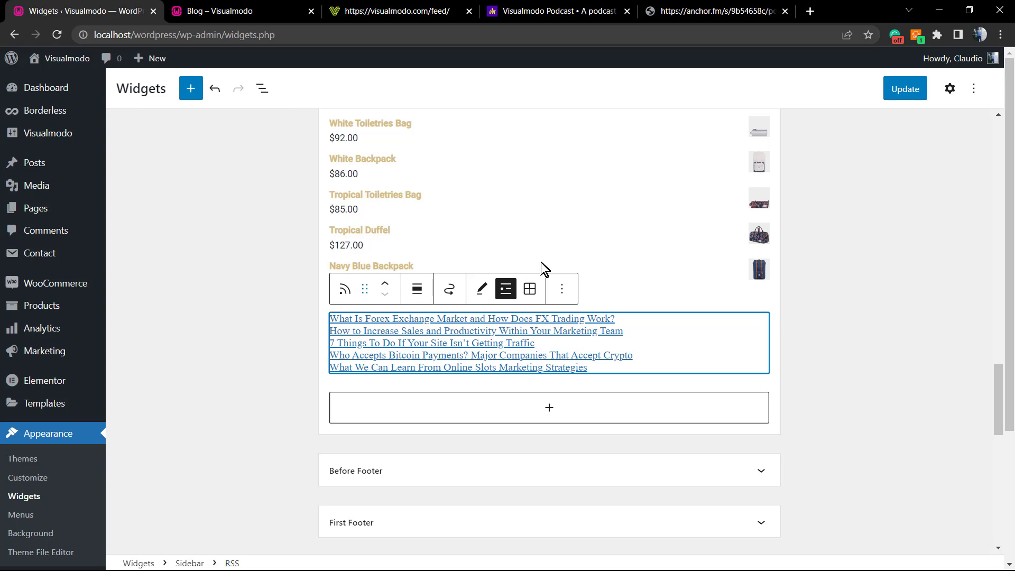
left_click_drag(364, 288, 438, 189)
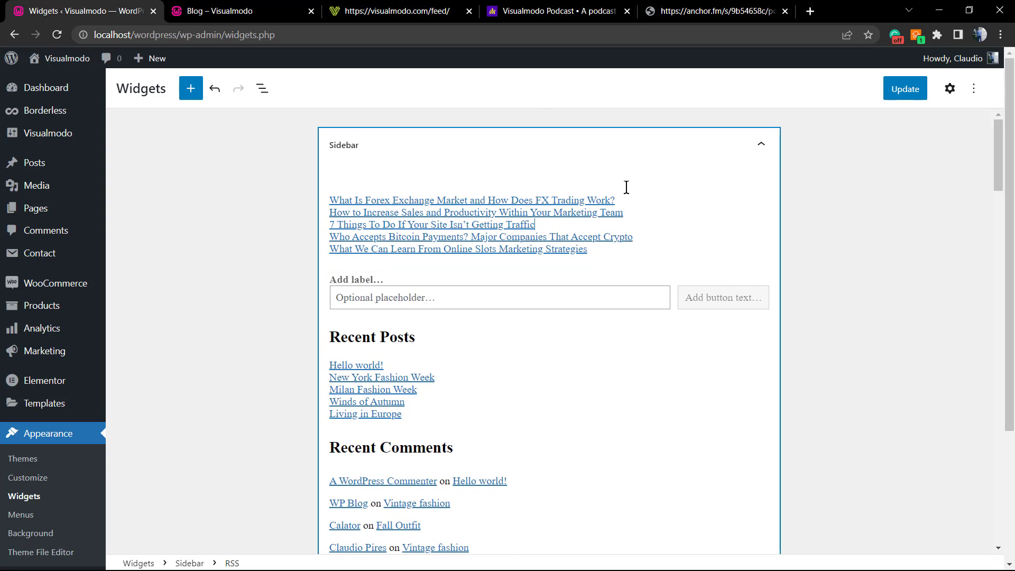
left_click(905, 93)
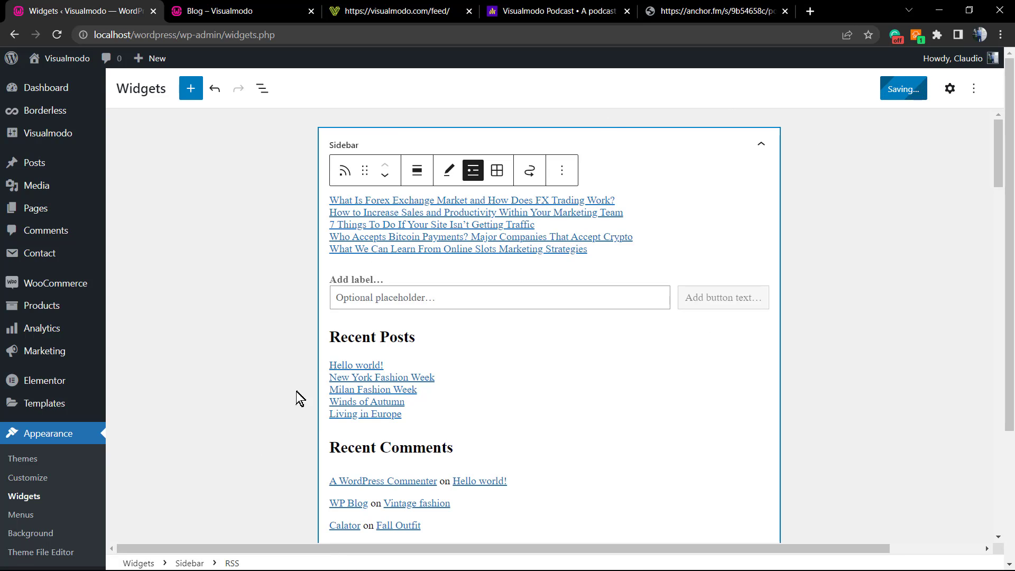
mouse_move(946, 58)
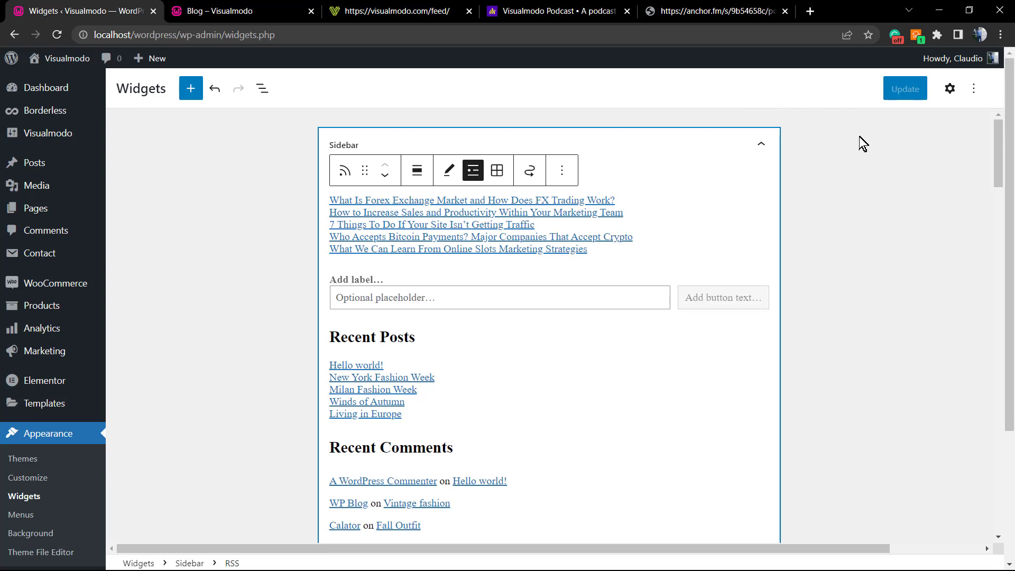
- Check the five Visualmodo post links in the live blog sidebar, then go to the podcast page
left_click(261, 8)
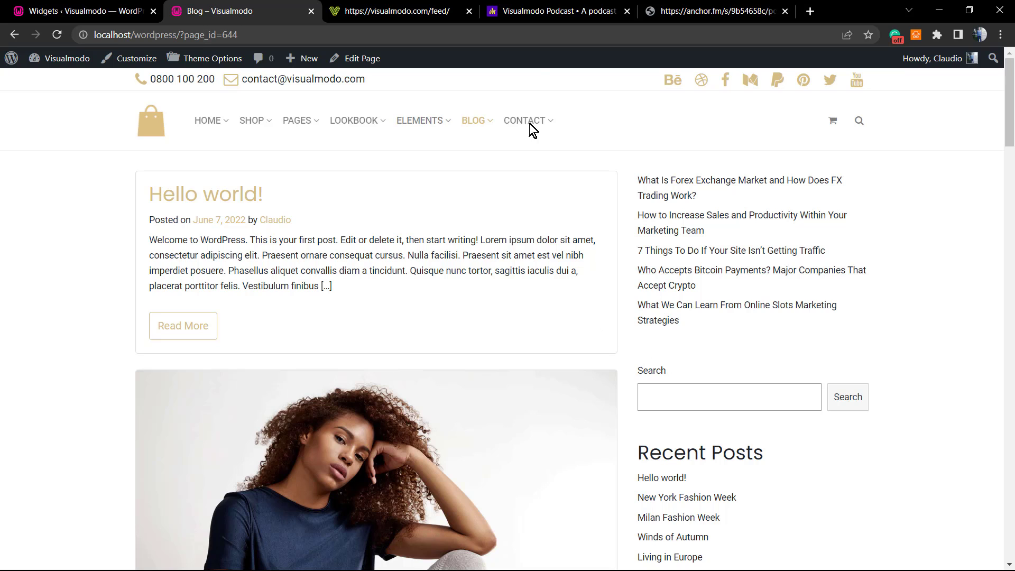
left_click(566, 9)
- Copy the anchor.fm podcast RSS feed address and return to the widget editor
left_click(681, 15)
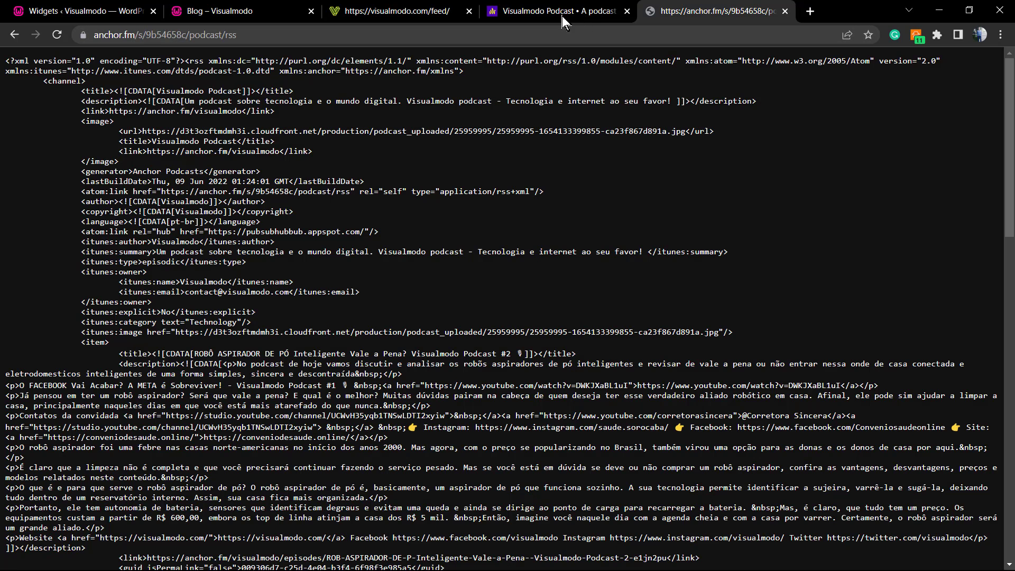
left_click(518, 37)
key("ctrl+c")
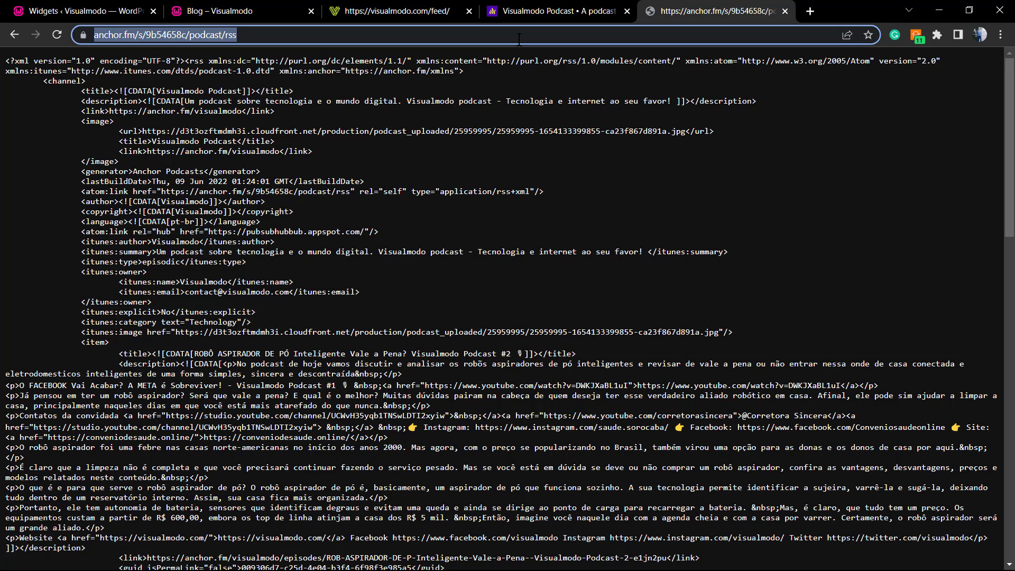
left_click(238, 11)
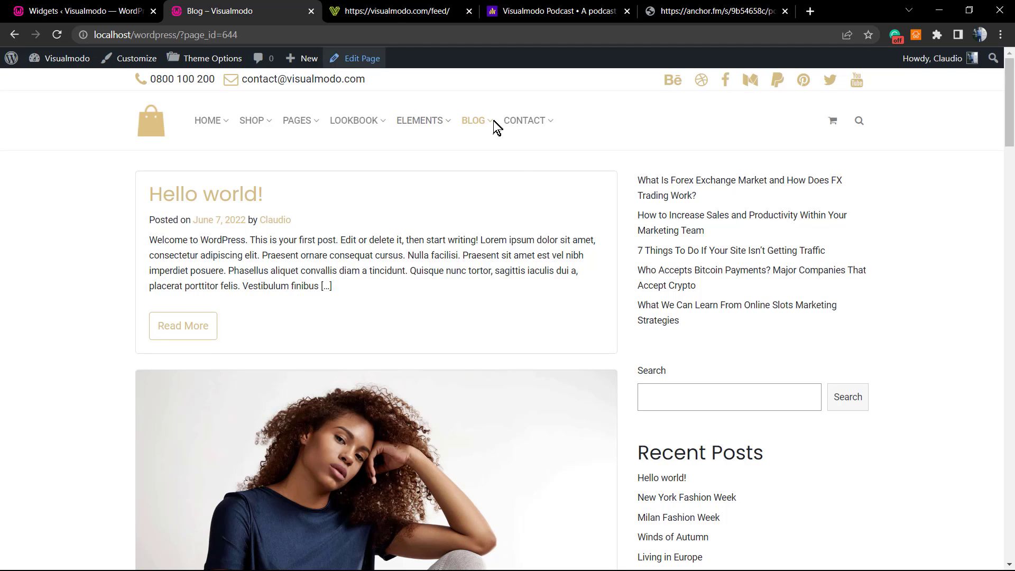
left_click(142, 6)
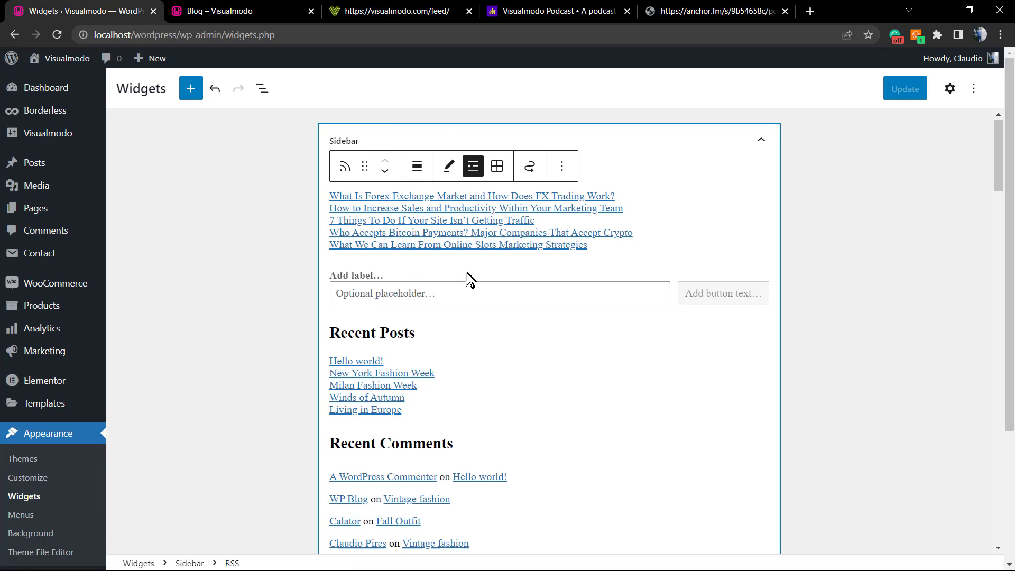
- Add an RSS block at the Sidebar's end with the pasted podcast feed URL and Update
scroll(499, 322, "down", 10)
scroll(499, 323, "down", 9)
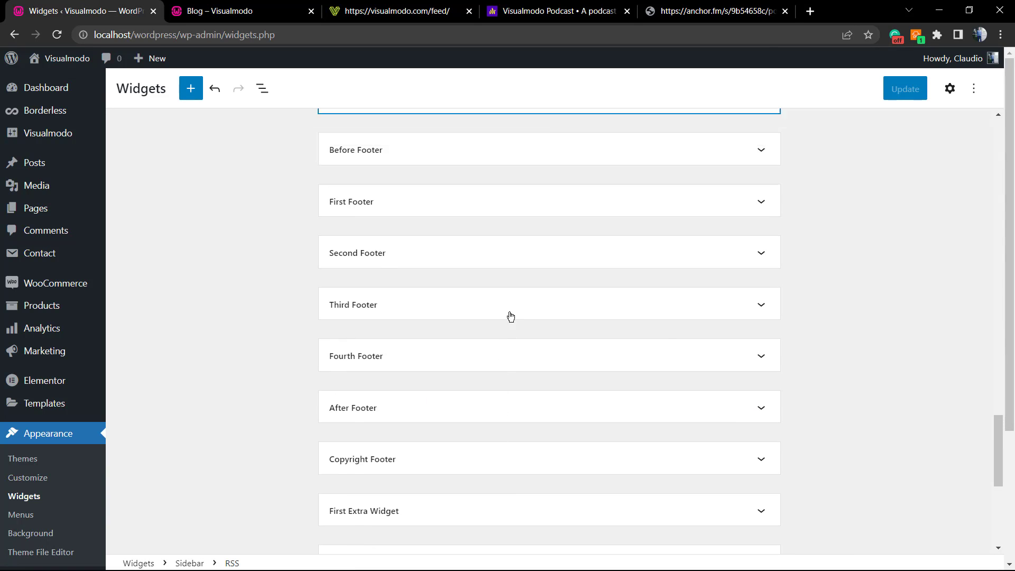
scroll(510, 315, "up", 1)
left_click(549, 154)
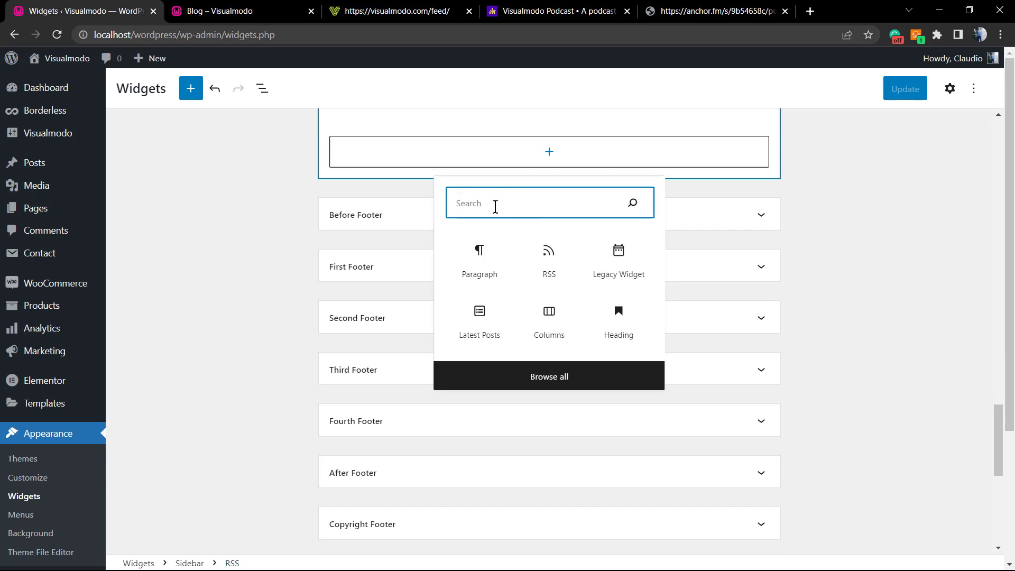
left_click(522, 251)
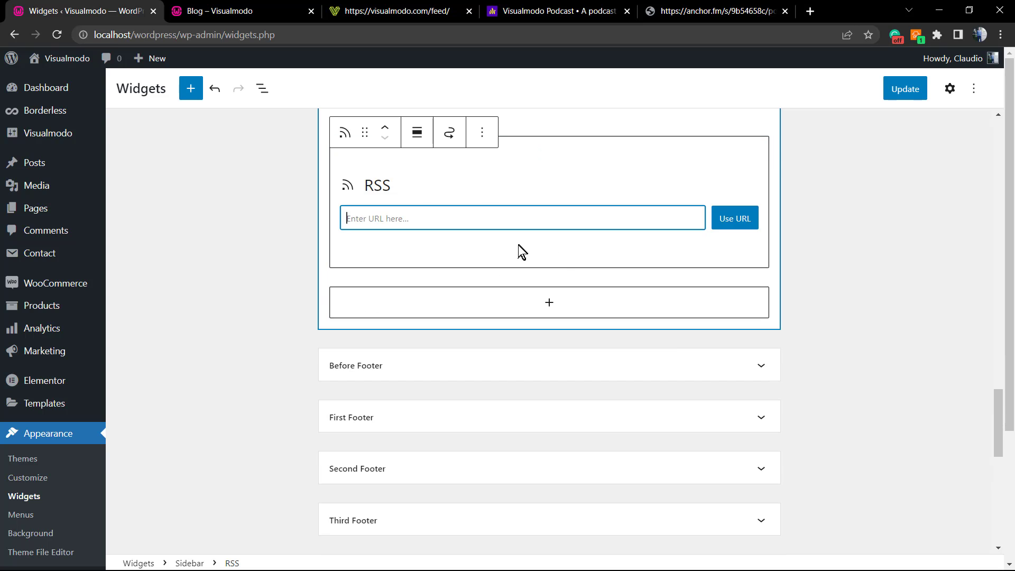
left_click(449, 221)
key("ctrl+v")
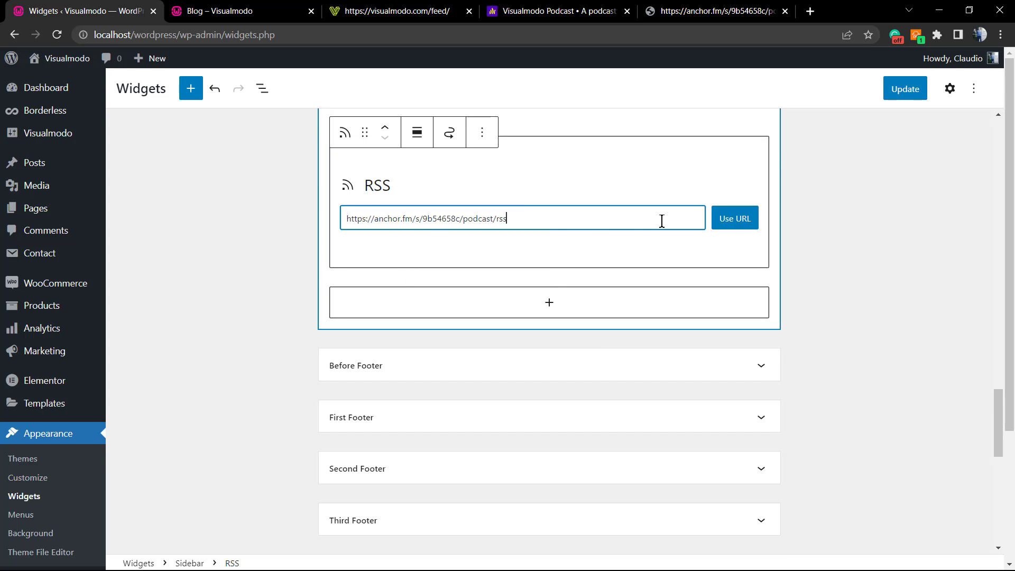
left_click(735, 219)
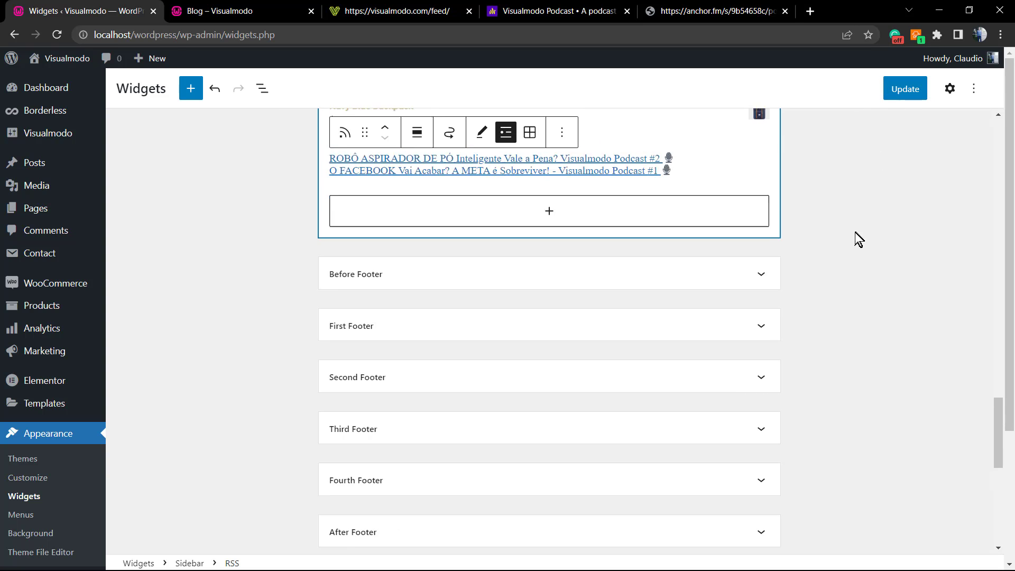
scroll(848, 248, "up", 5)
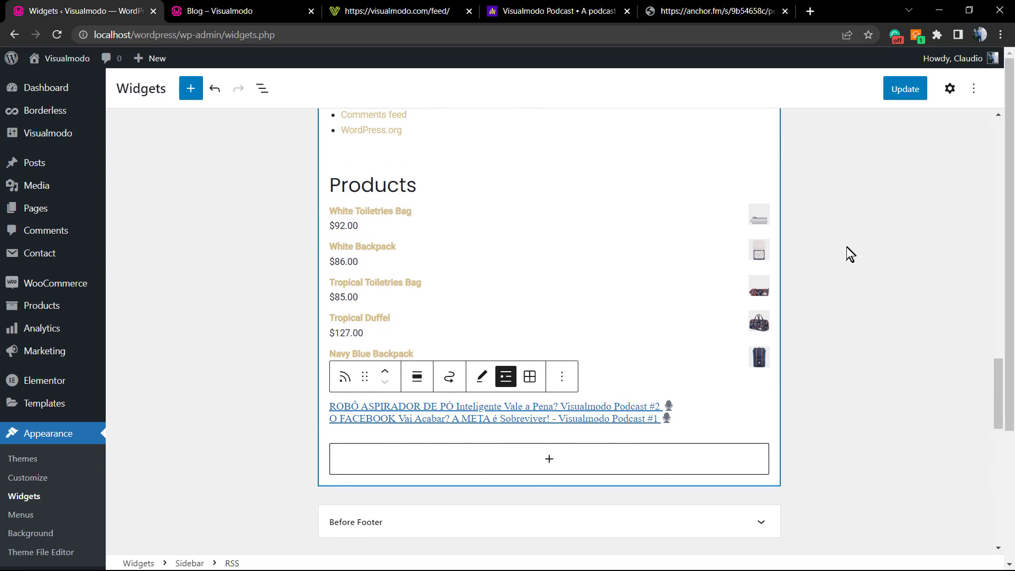
left_click(905, 89)
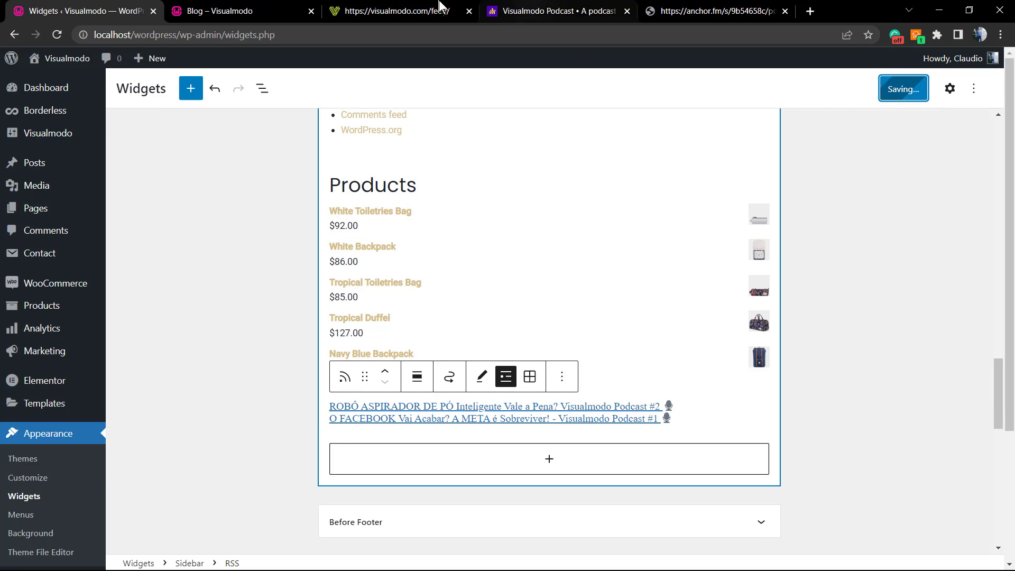
- Check the podcast episode links on the live blog against the Visualmodo Podcast episode list
left_click(243, 11)
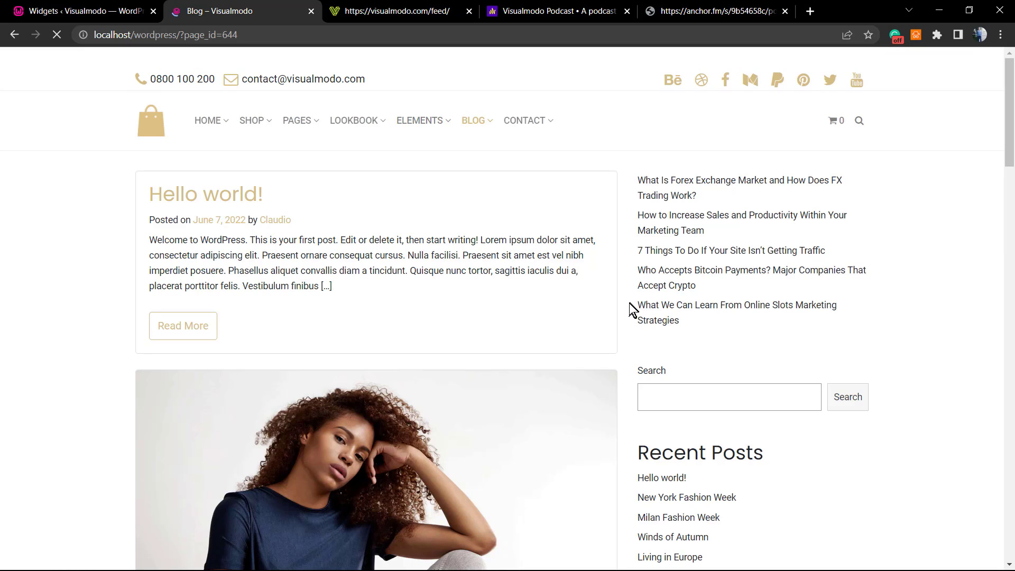
scroll(601, 294, "down", 10)
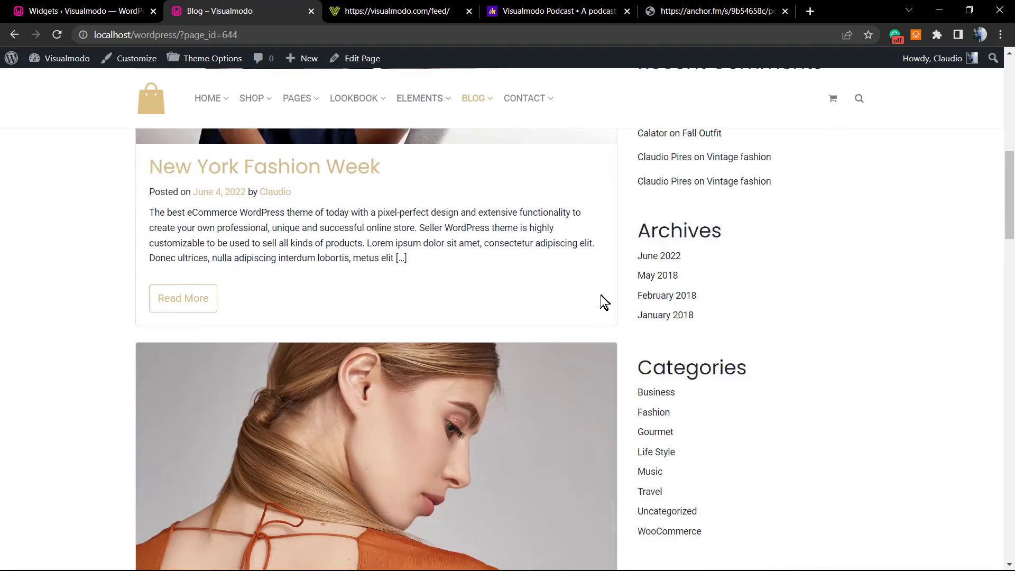
scroll(597, 300, "down", 13)
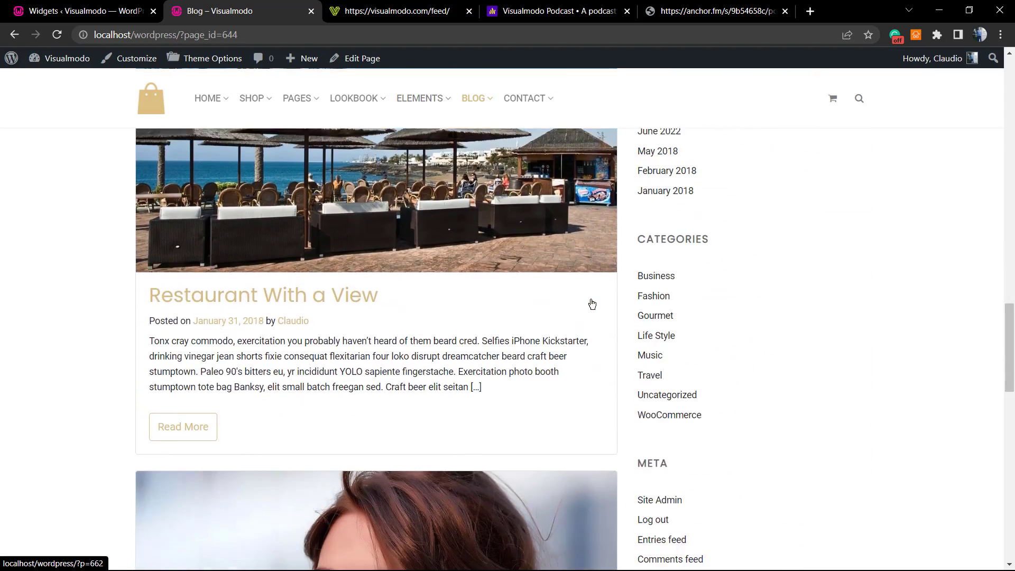
scroll(591, 299, "down", 7)
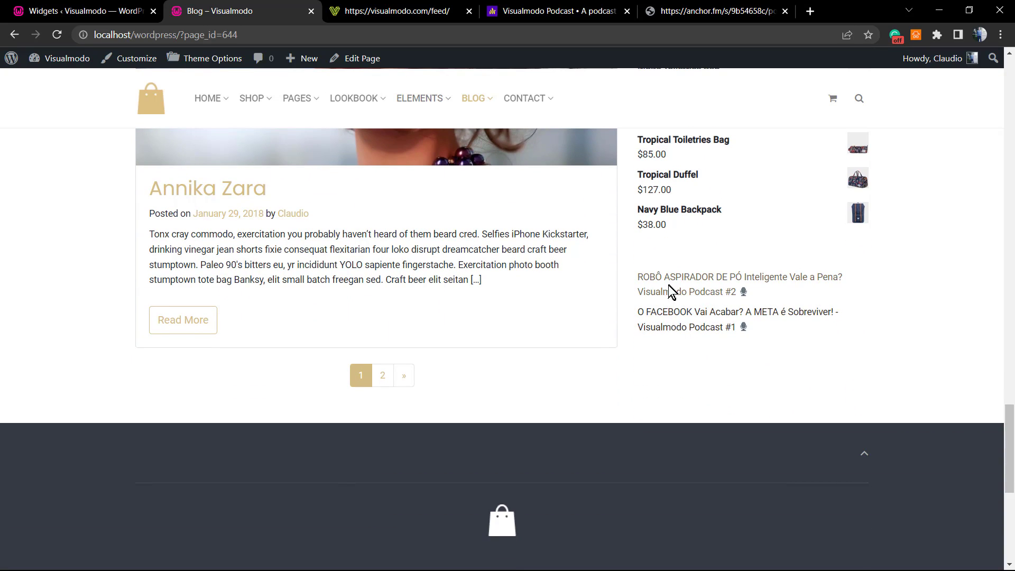
left_click(555, 11)
scroll(449, 398, "down", 6)
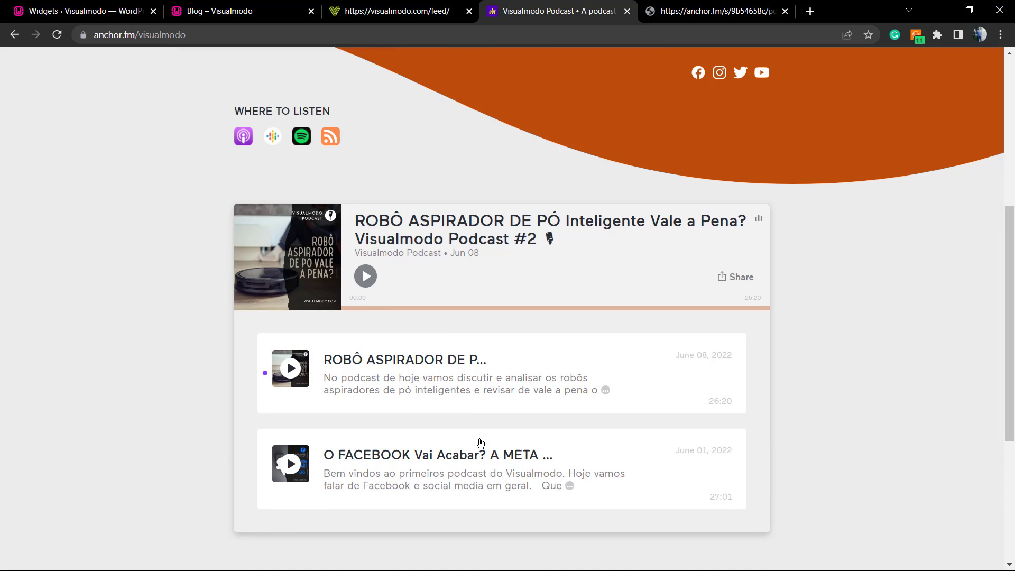
scroll(470, 452, "up", 6)
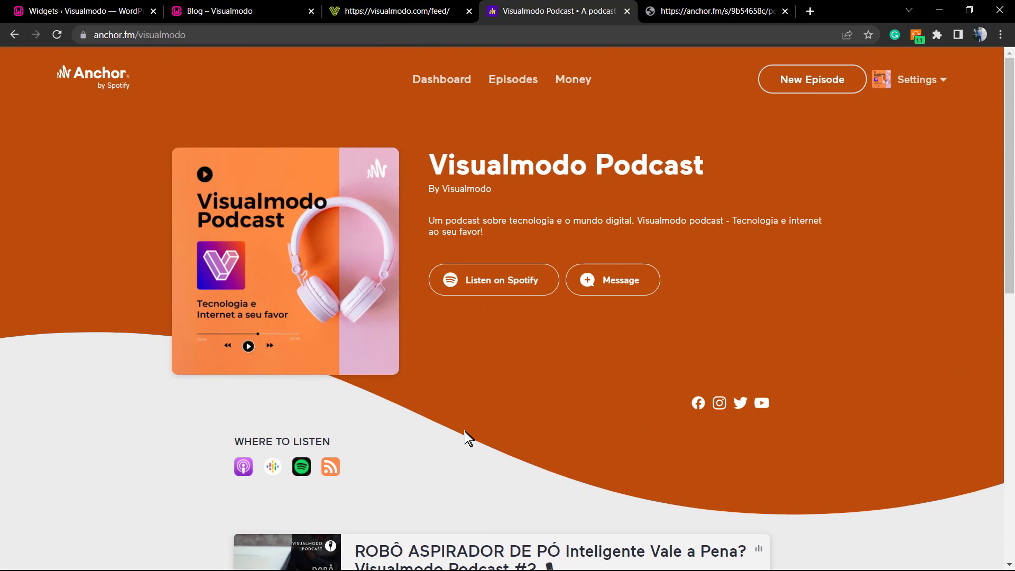
- View the blog feed, open the Hello world! post, then return to the Widgets editor
left_click(400, 11)
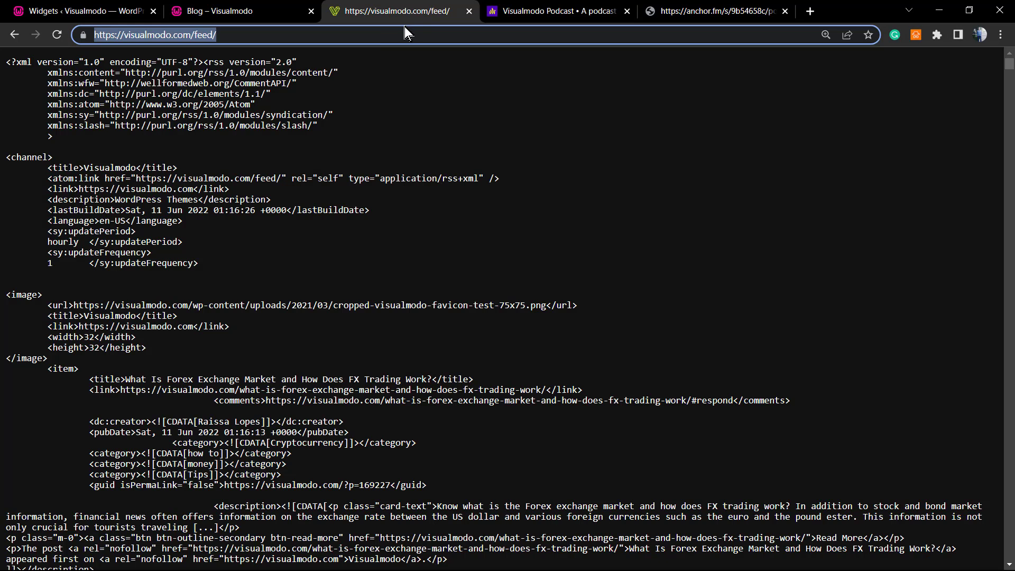
left_click(251, 5)
scroll(679, 409, "up", 10)
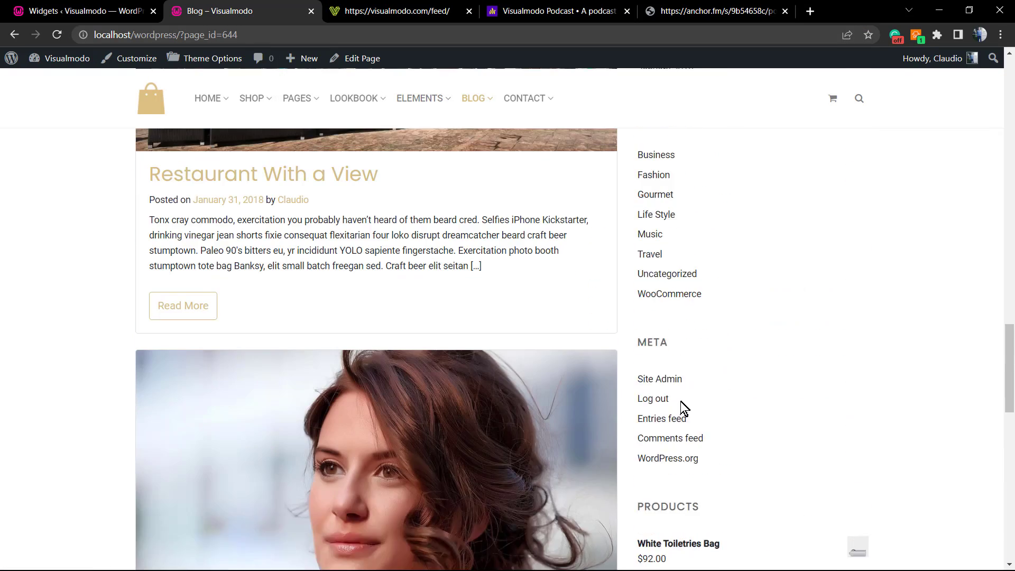
scroll(595, 374, "up", 7)
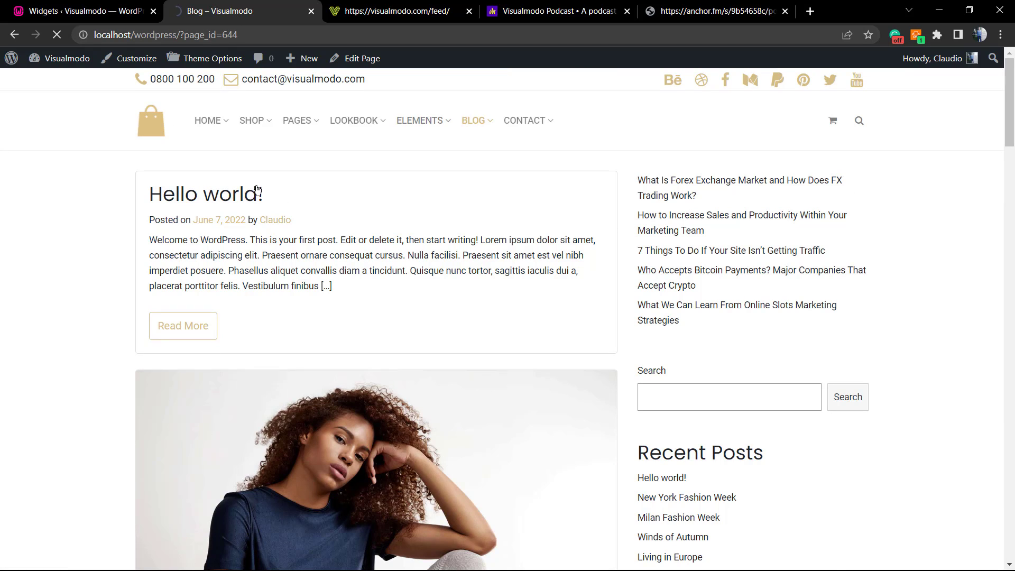
left_click(181, 201)
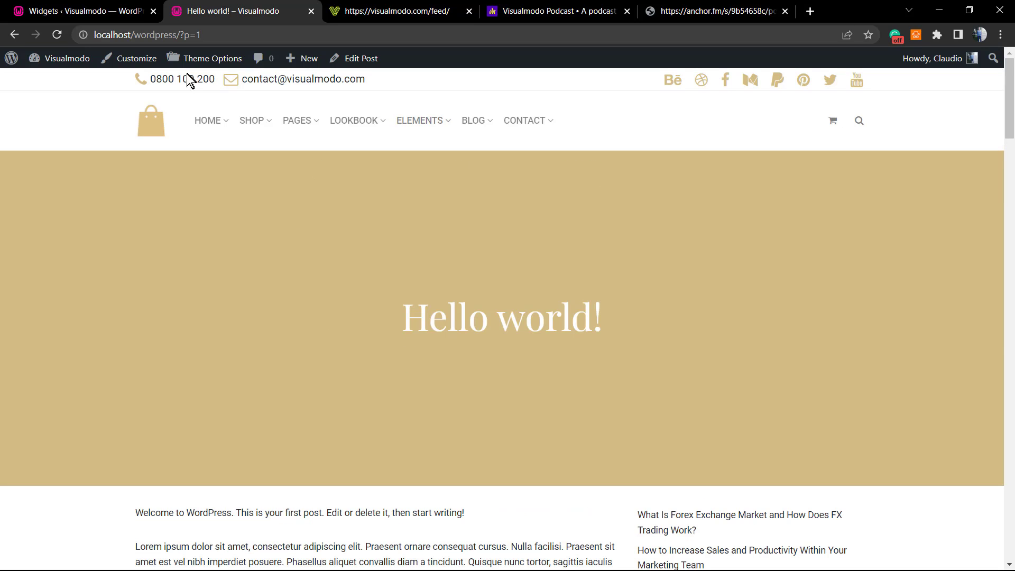
left_click(79, 11)
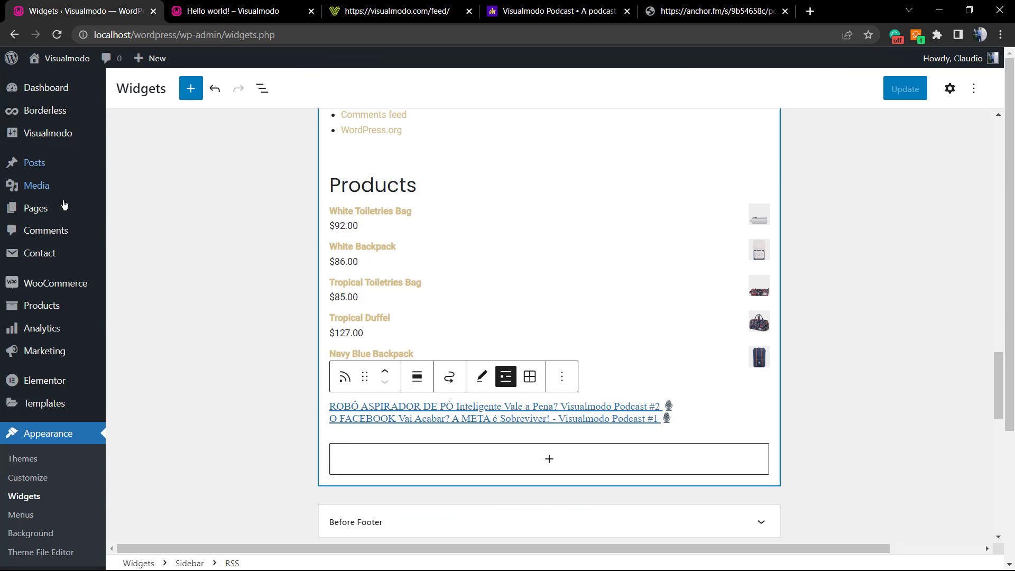
- Open the Hello world! post for editing from All Posts and zoom the page in one step
left_click(46, 171)
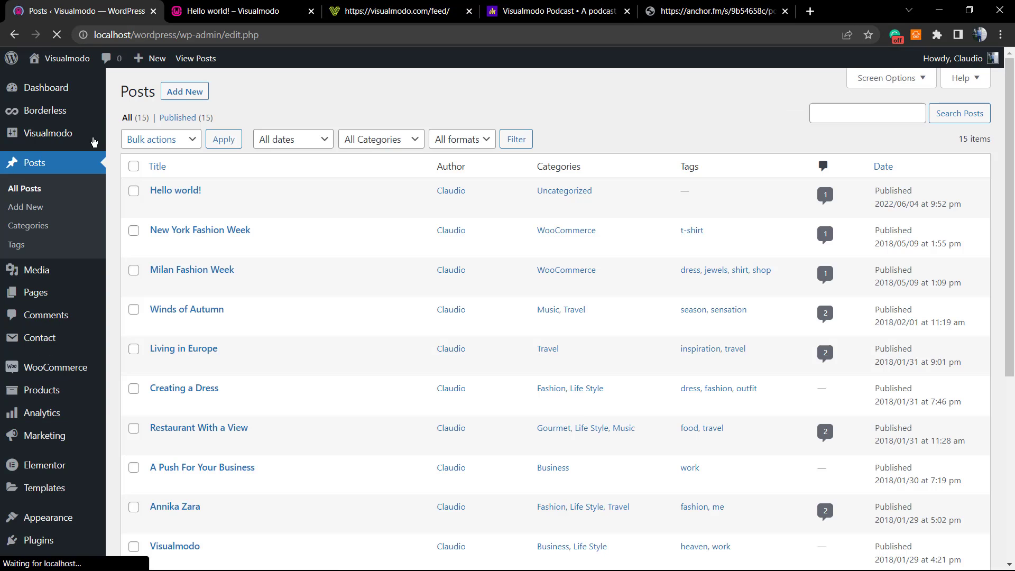
left_click(174, 189)
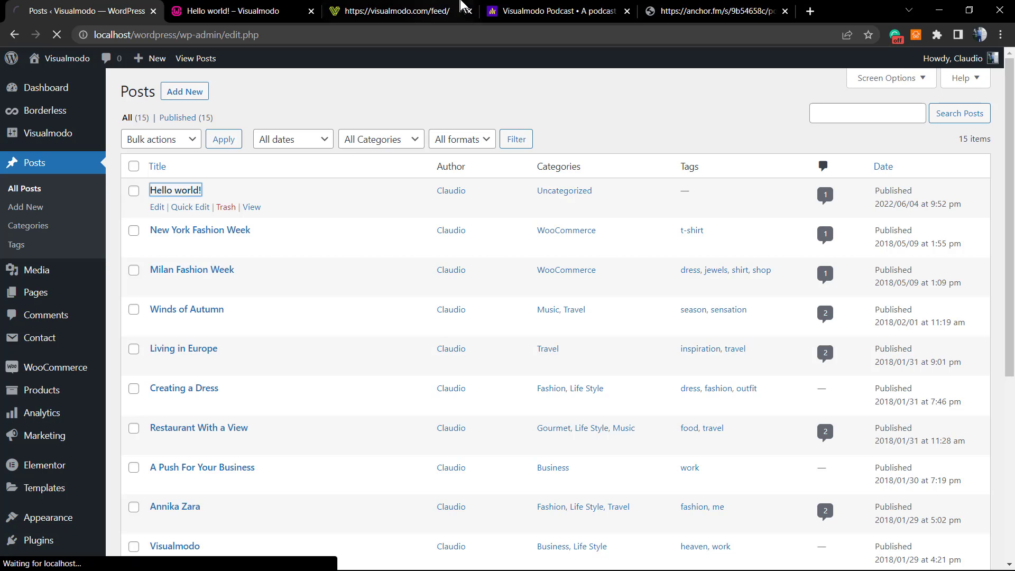
left_click(272, 12)
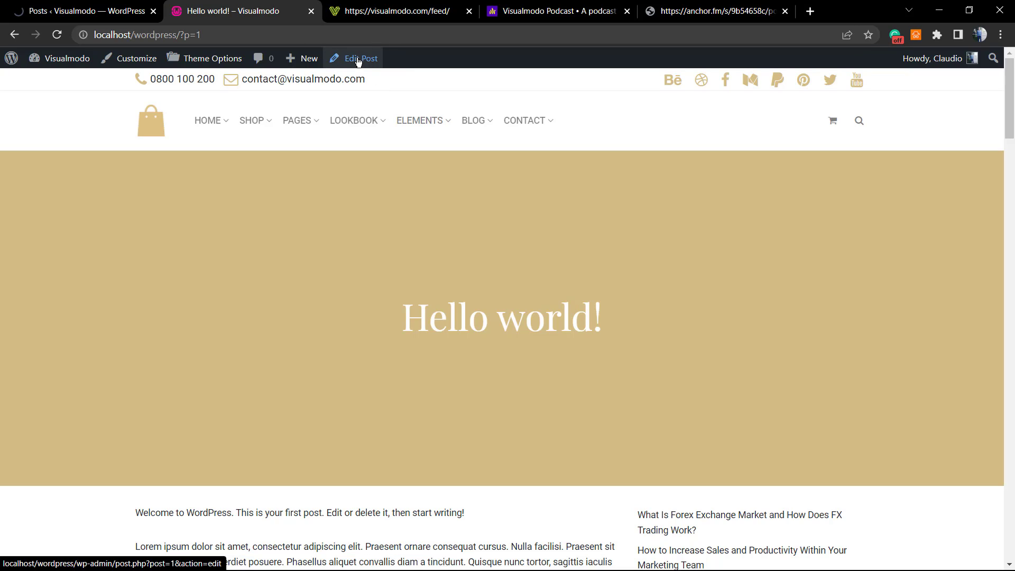
key("ctrl+plus")
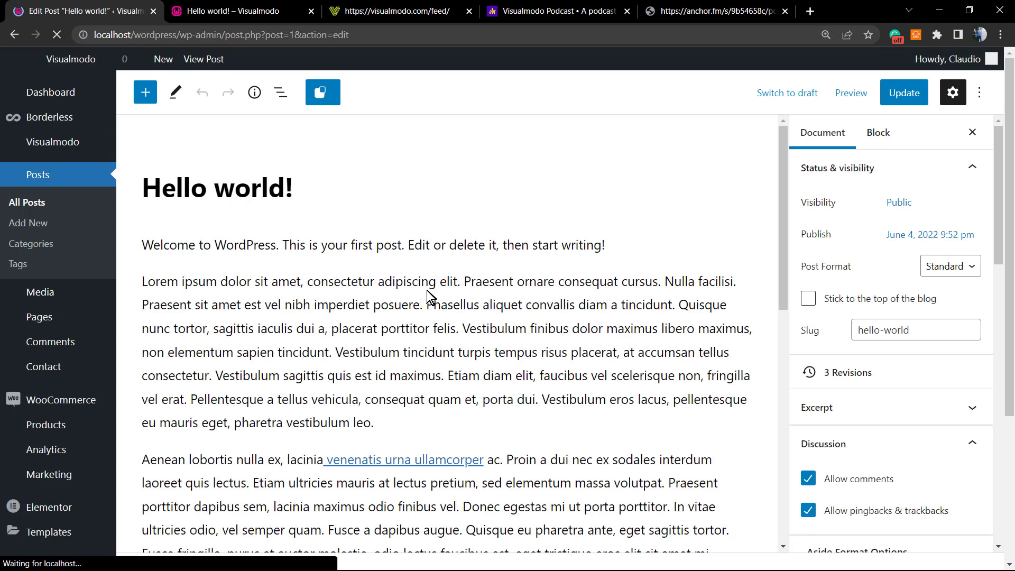
- Add an RSS block with the Visualmodo podcast feed below the welcome line, then update and view the post
left_click(634, 245)
key("Return")
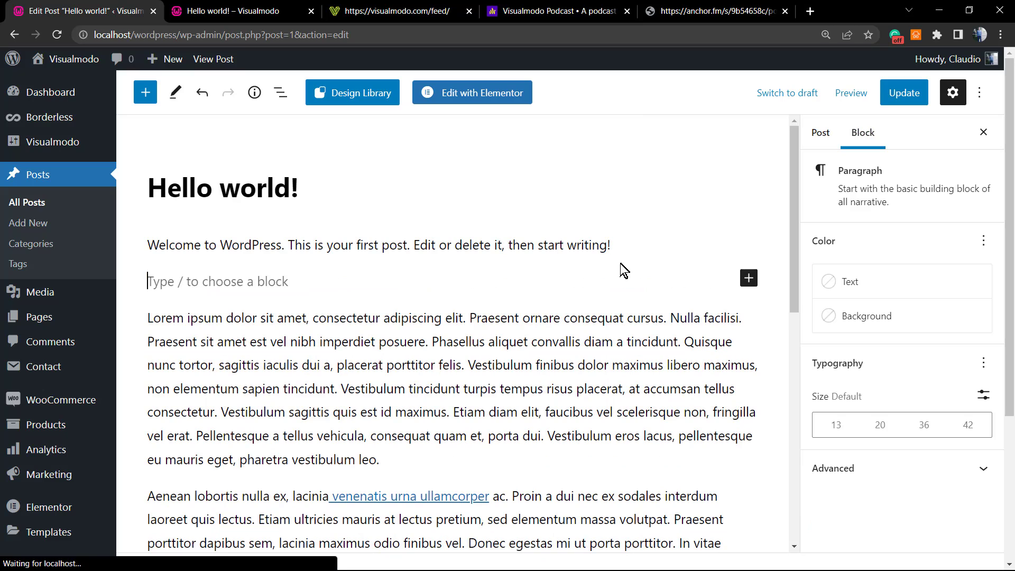
left_click(749, 278)
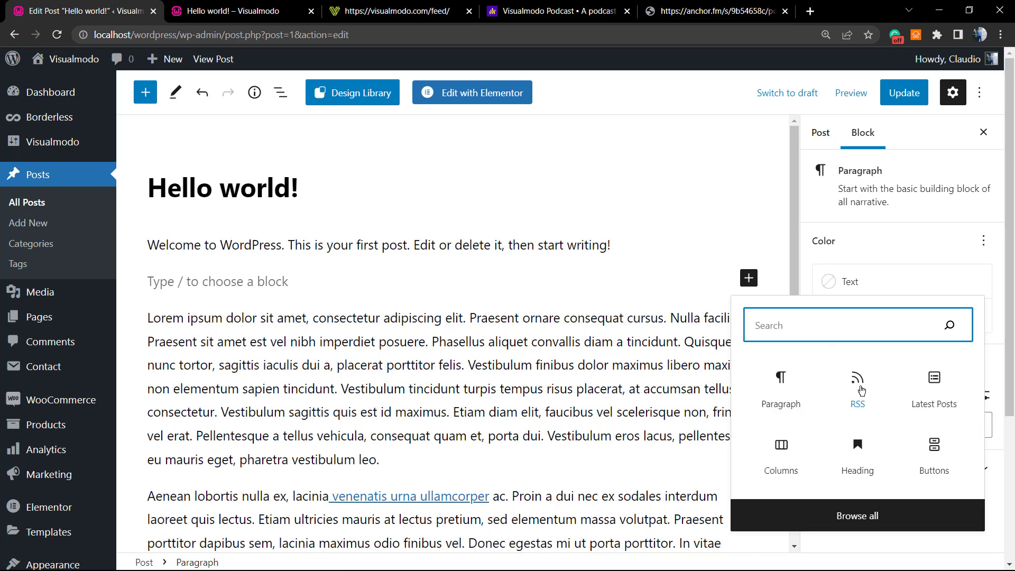
left_click(843, 382)
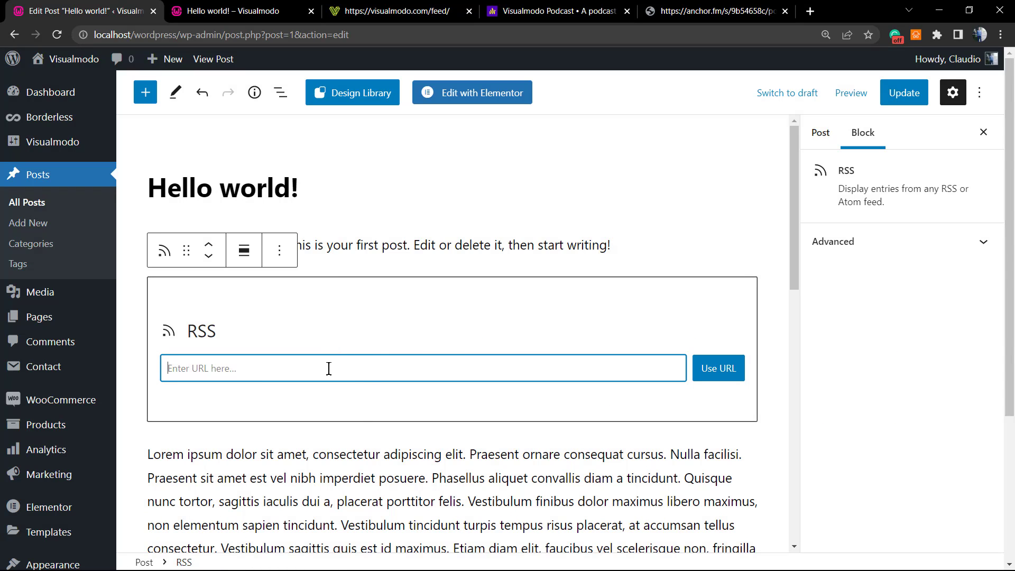
type("https://anchor.fm/s/9b54658c/podcast/rss")
left_click(715, 371)
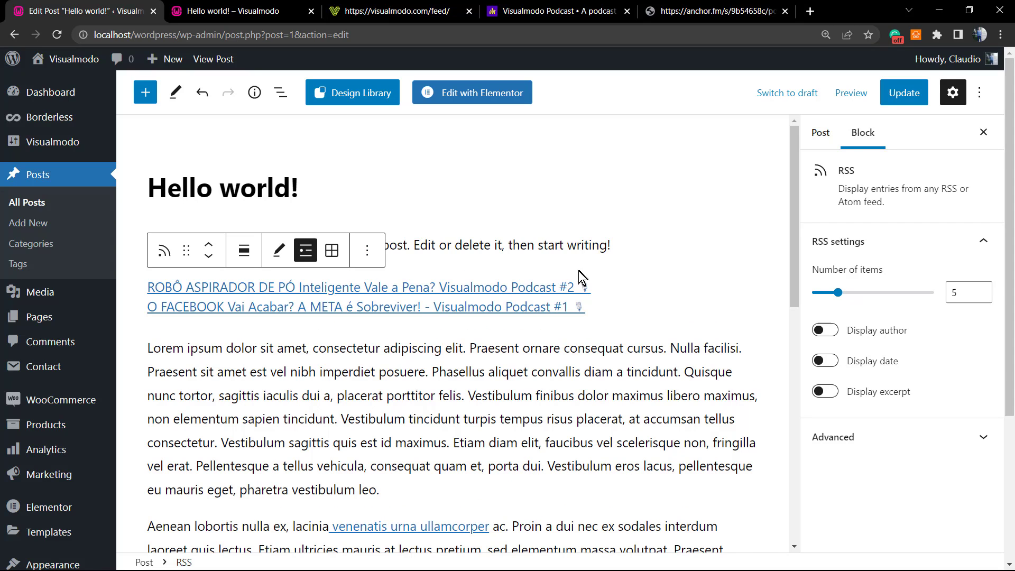
left_click(902, 93)
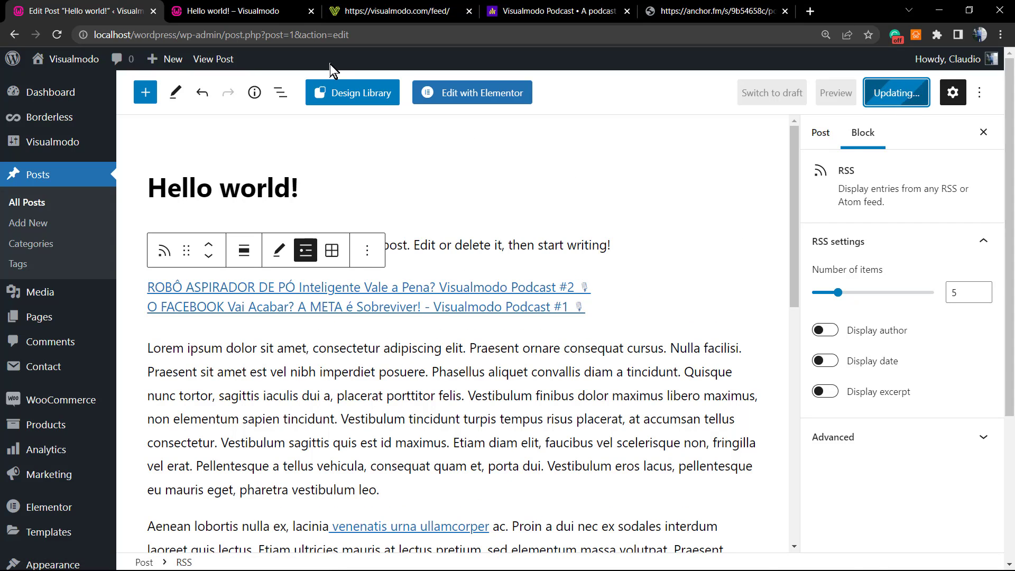
left_click(245, 7)
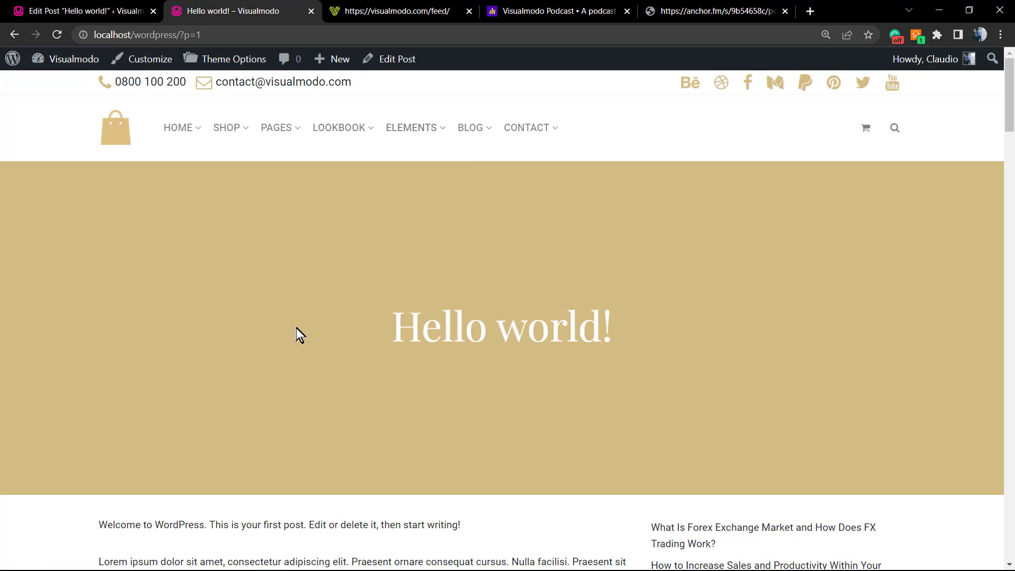
- Reload the live Hello world! page and scroll down to the two podcast episode links
key("F5")
scroll(294, 328, "down", 1)
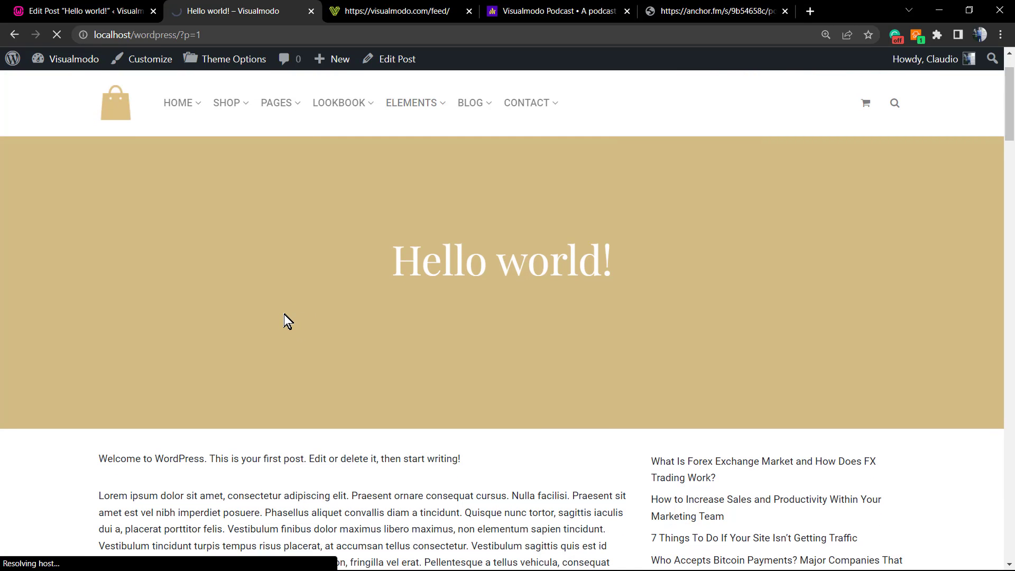
scroll(280, 269, "down", 7)
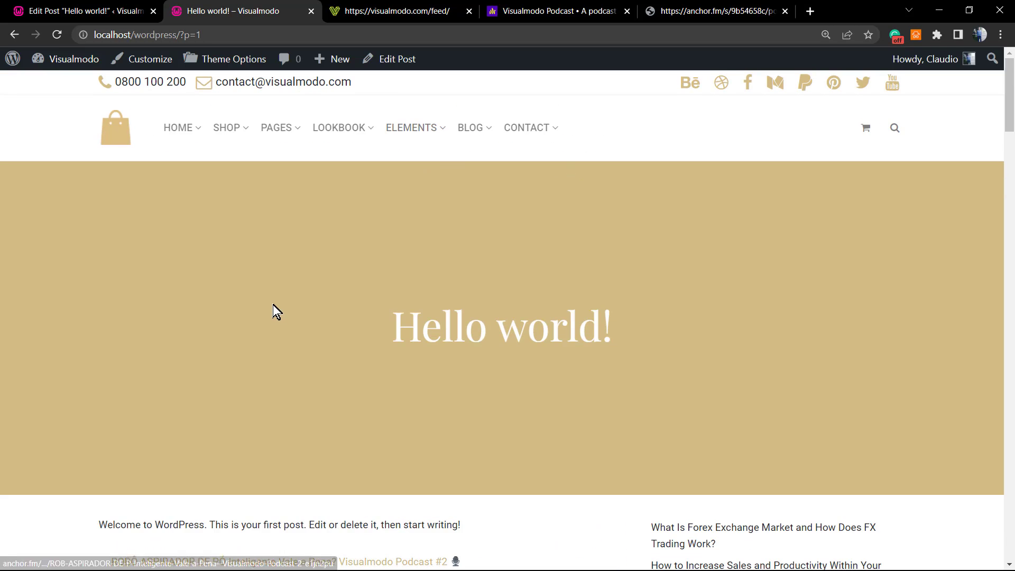
scroll(275, 304, "down", 4)
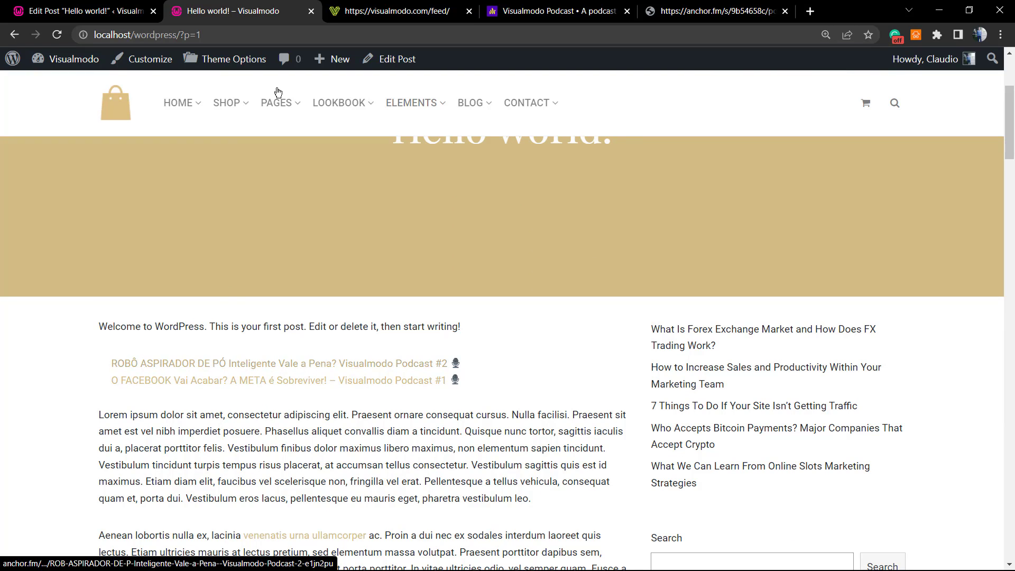
- Insert a second RSS block right after the first Lorem paragraph of the post
left_click(116, 10)
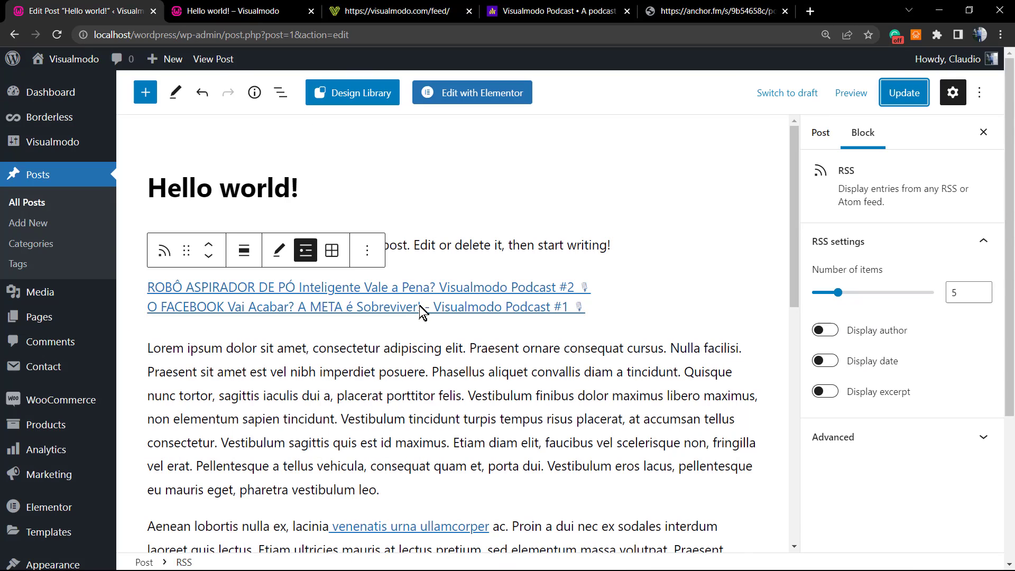
left_click(628, 245)
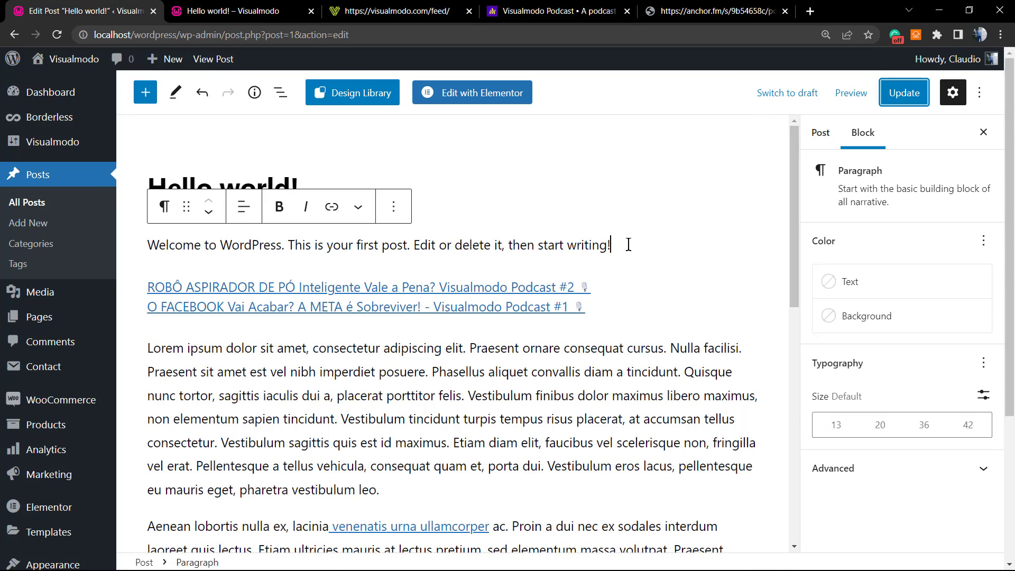
scroll(397, 363, "down", 3)
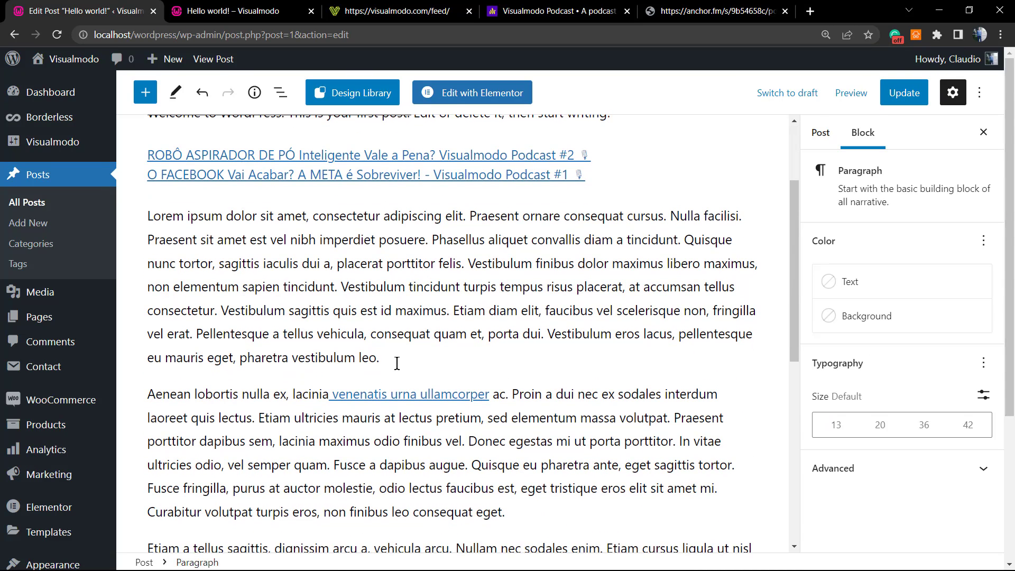
left_click(394, 360)
key("Return")
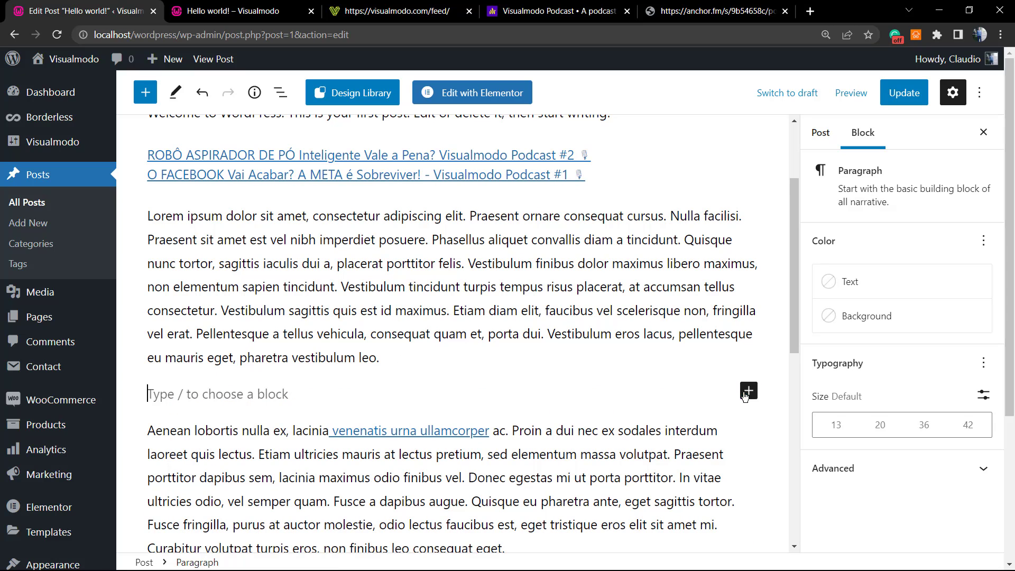
left_click(748, 392)
left_click(823, 465)
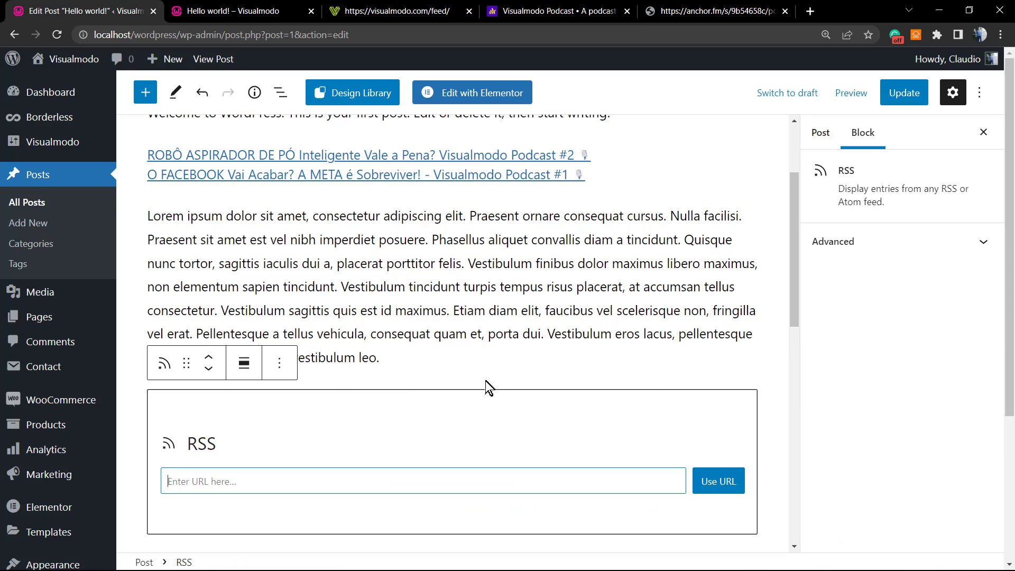
left_click(370, 11)
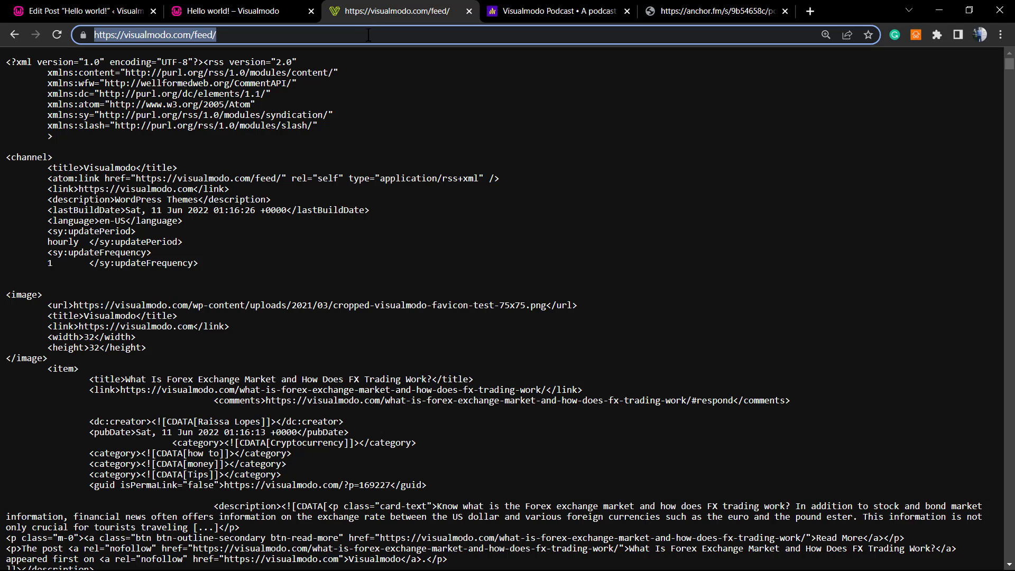
left_click(85, 11)
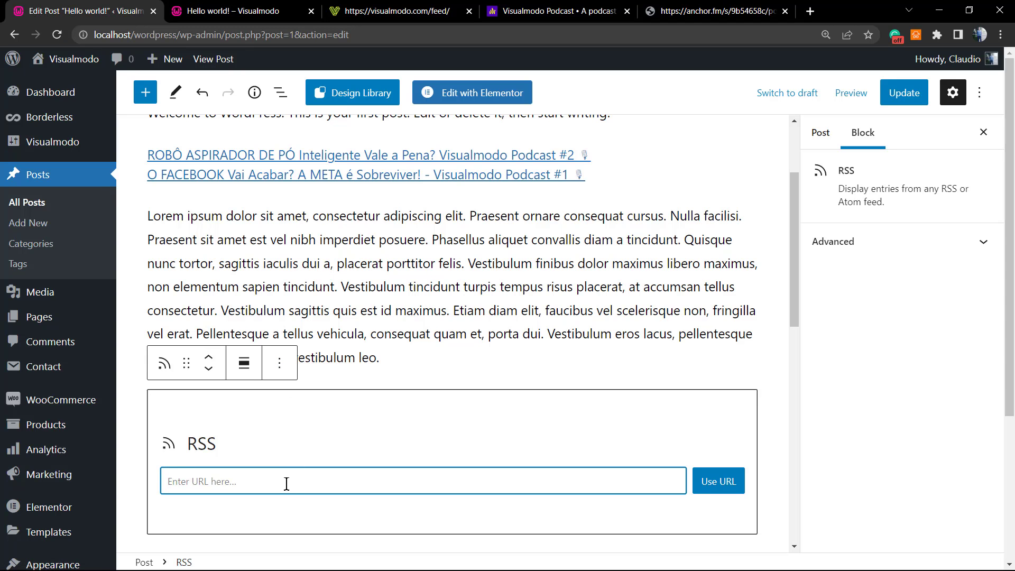
type("https://visualmodo.com/feed/")
left_click(714, 481)
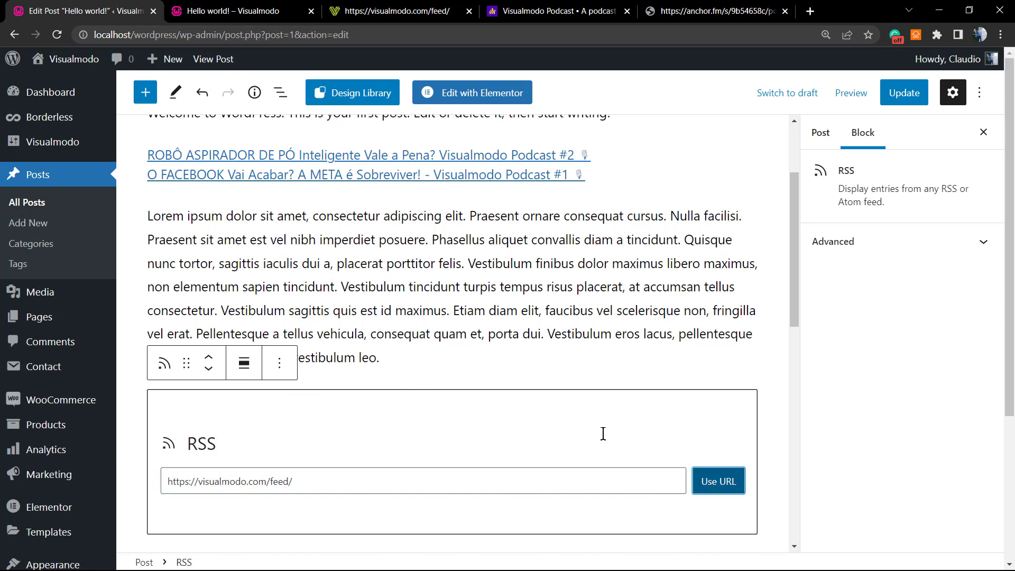
scroll(423, 391, "down", 1)
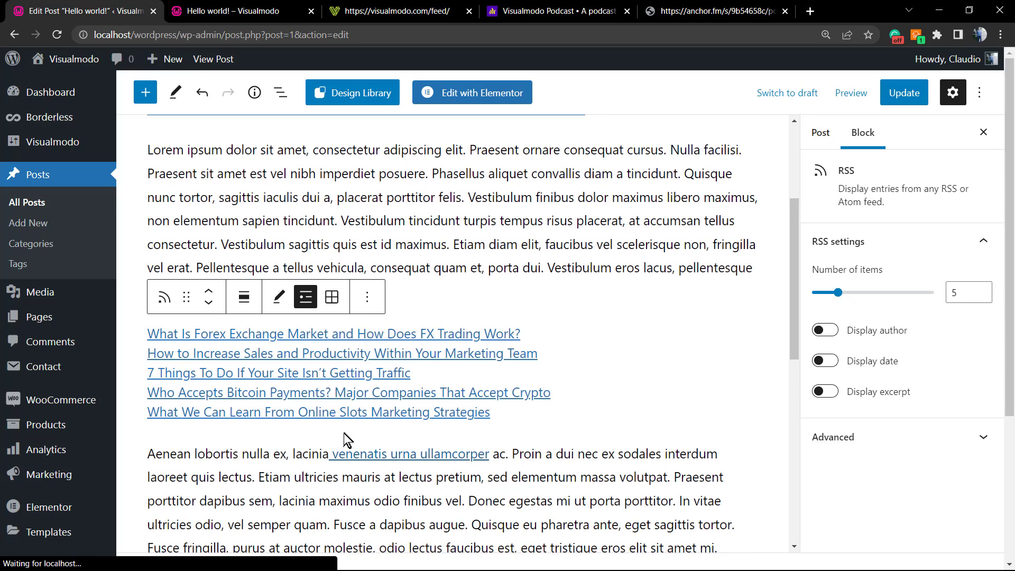
left_click(904, 93)
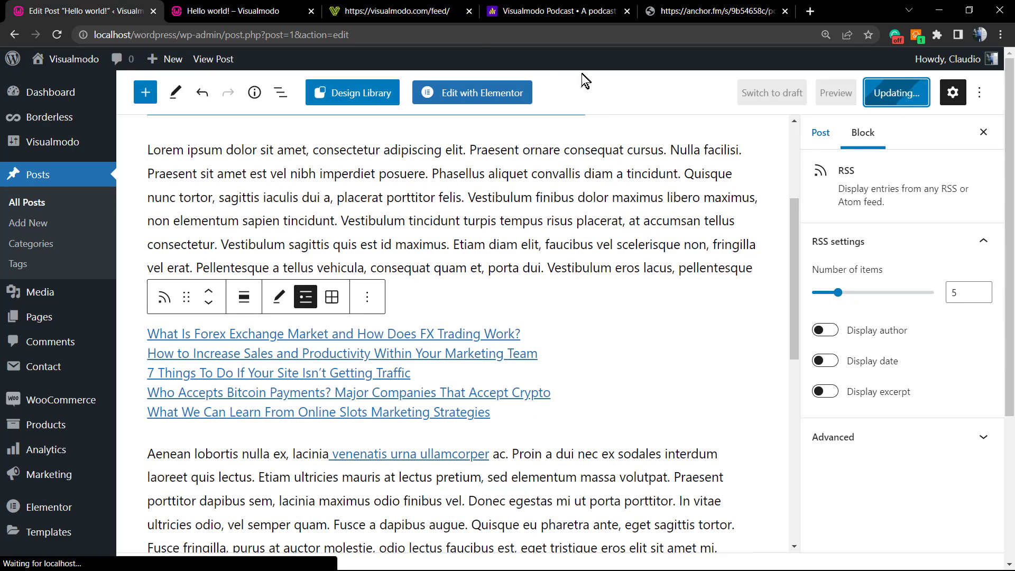
left_click(240, 6)
key("F5")
scroll(515, 339, "down", 2)
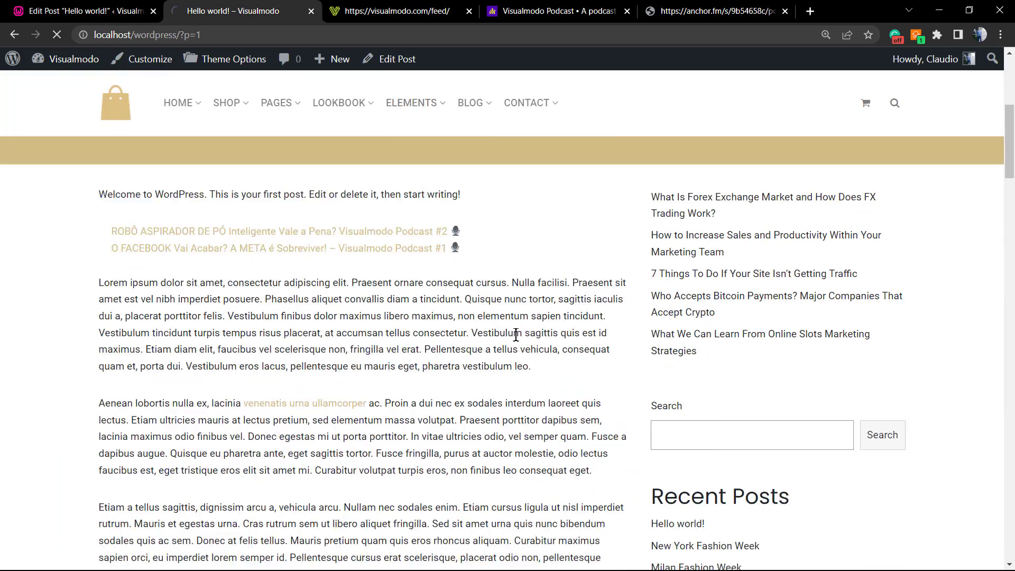
scroll(506, 351, "up", 2)
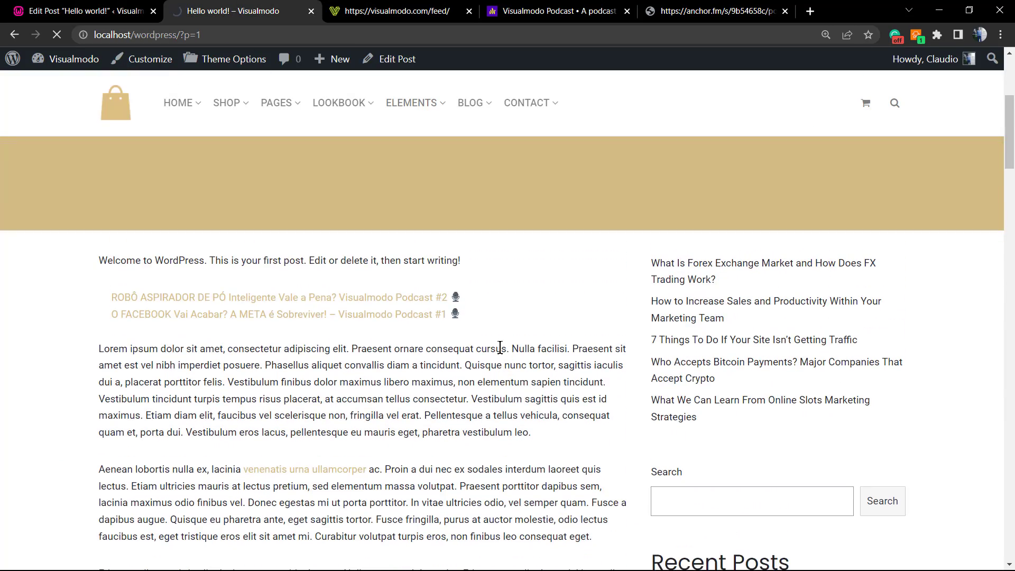
scroll(497, 354, "down", 2)
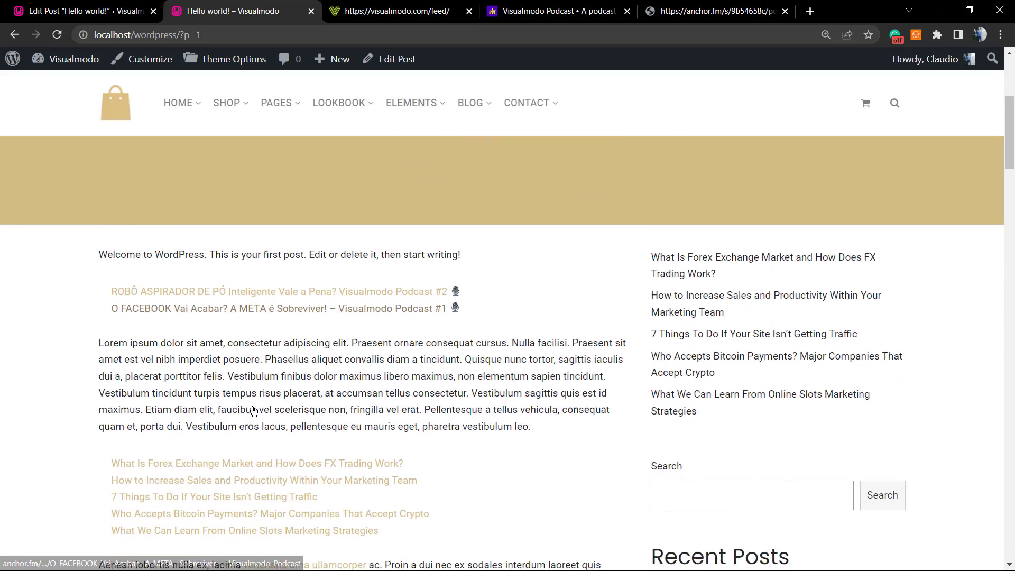
scroll(249, 406, "down", 1)
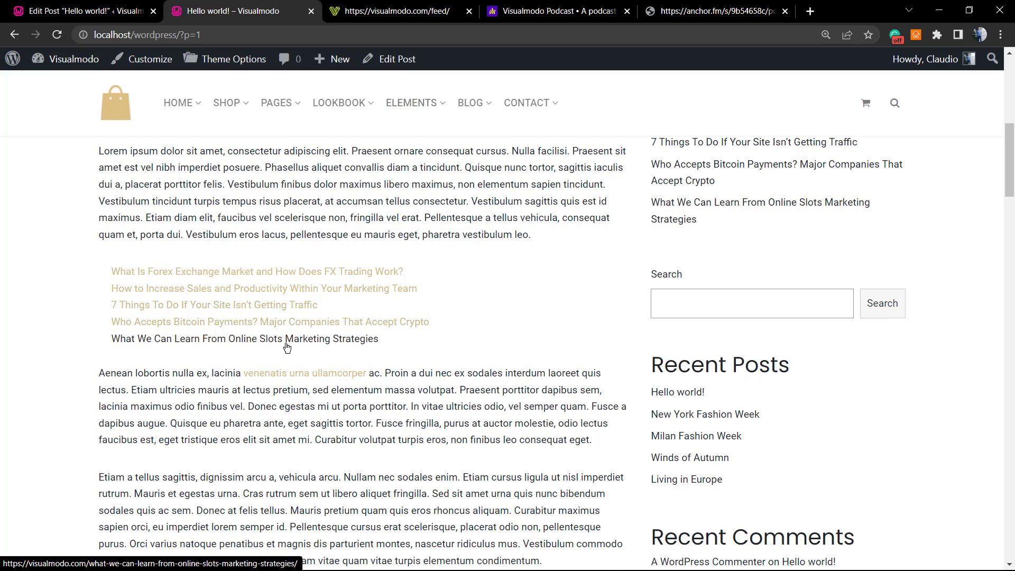
scroll(285, 349, "up", 1)
scroll(286, 352, "up", 1)
scroll(282, 346, "down", 2)
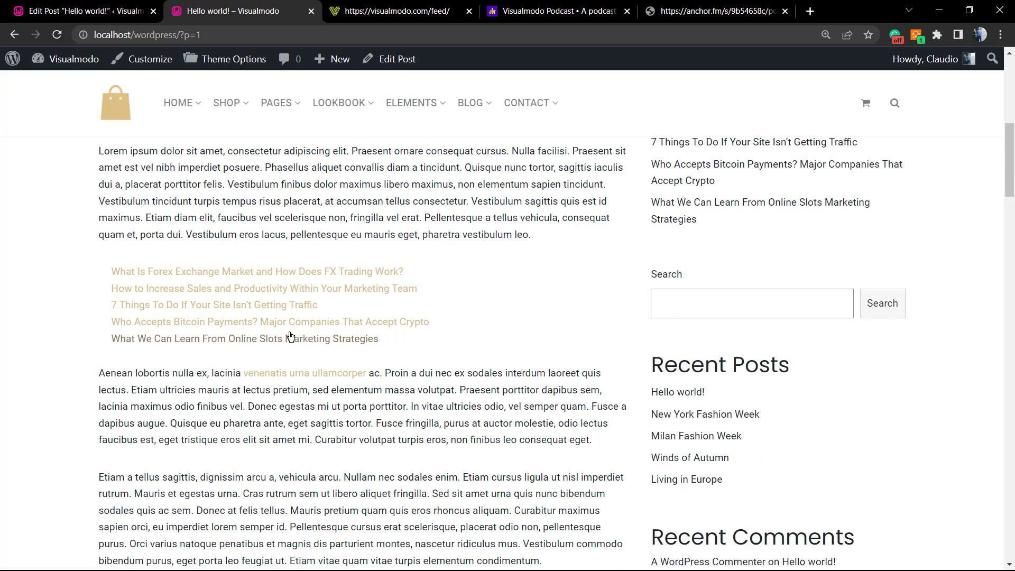
left_click_drag(382, 341, 185, 342)
left_click_drag(253, 343, 471, 351)
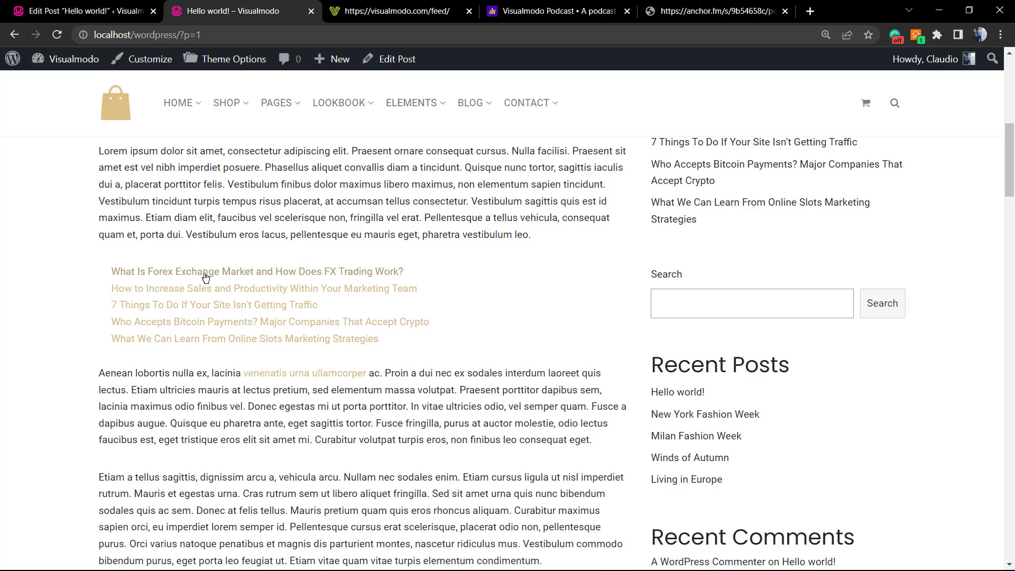
left_click_drag(99, 278, 437, 281)
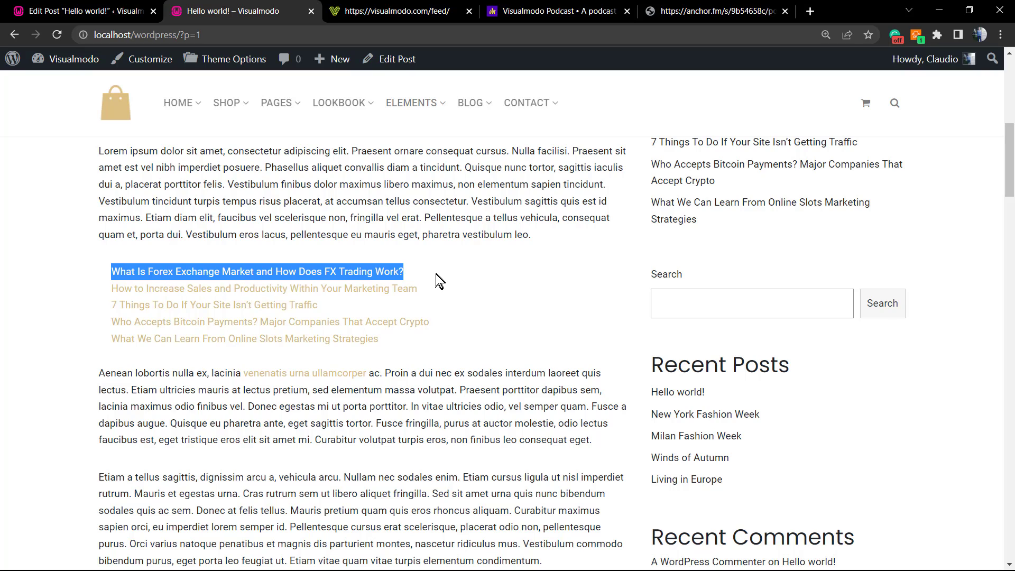
left_click(441, 284)
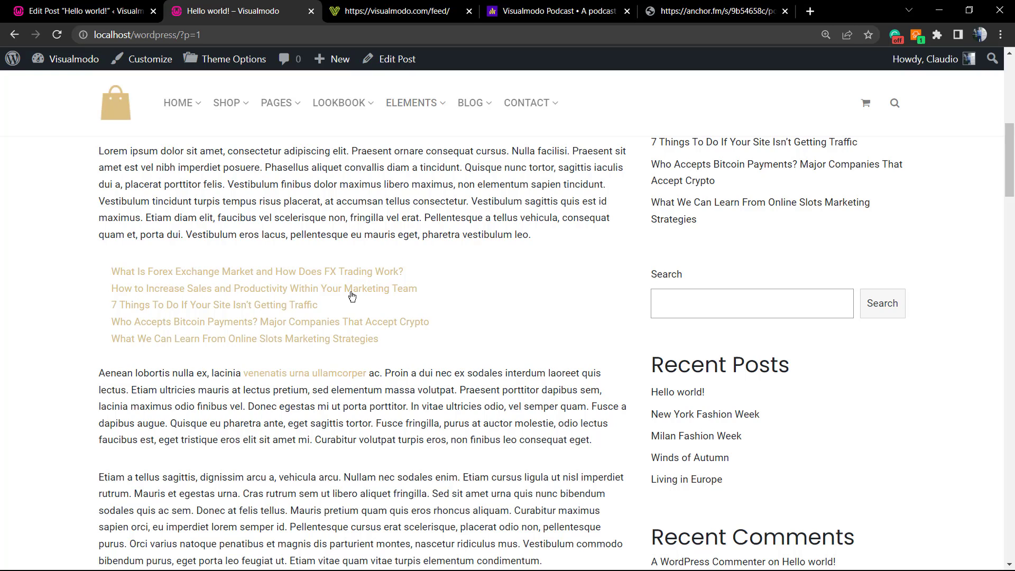
left_click(329, 273)
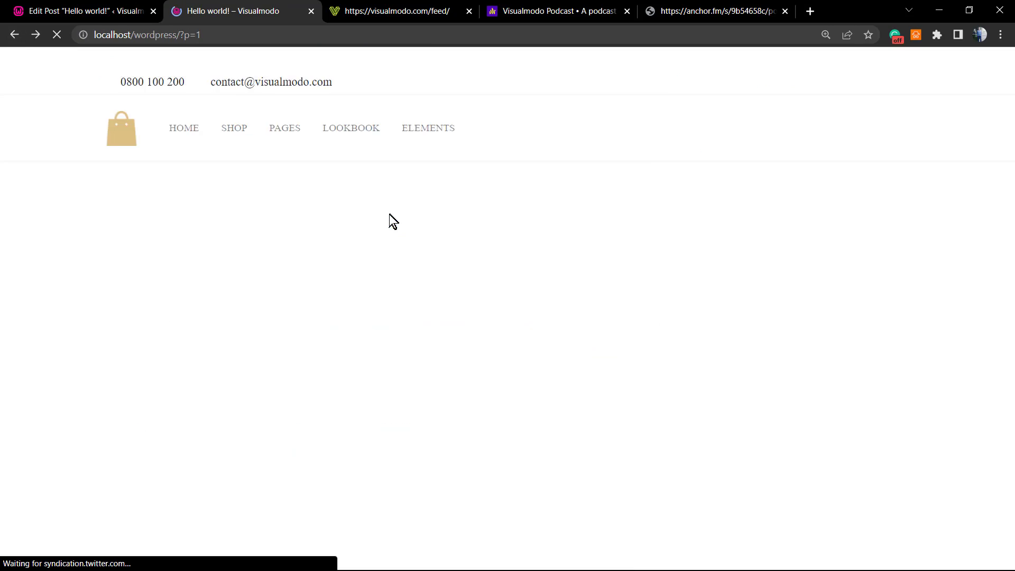
scroll(483, 259, "up", 9)
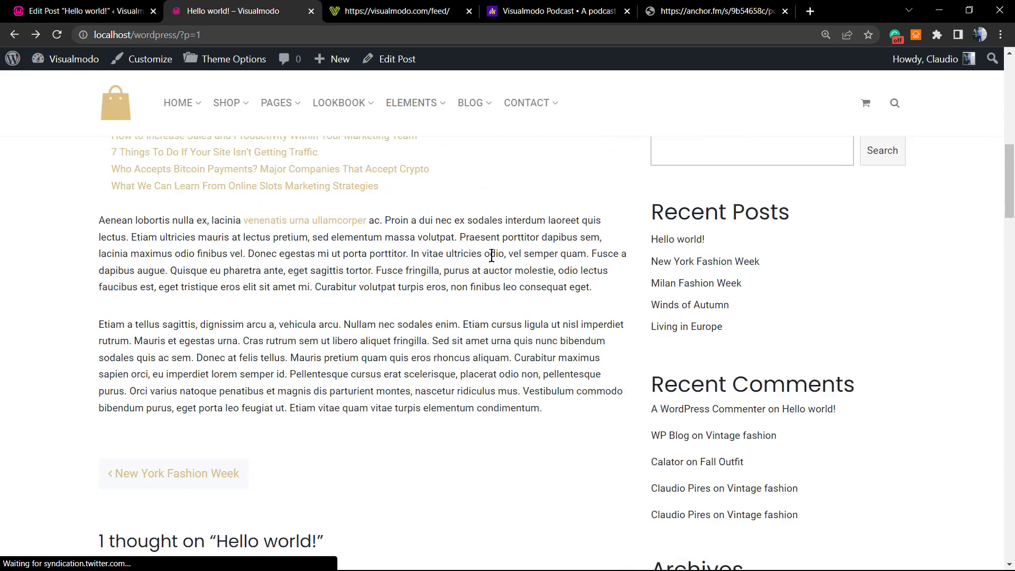
scroll(470, 273, "up", 1)
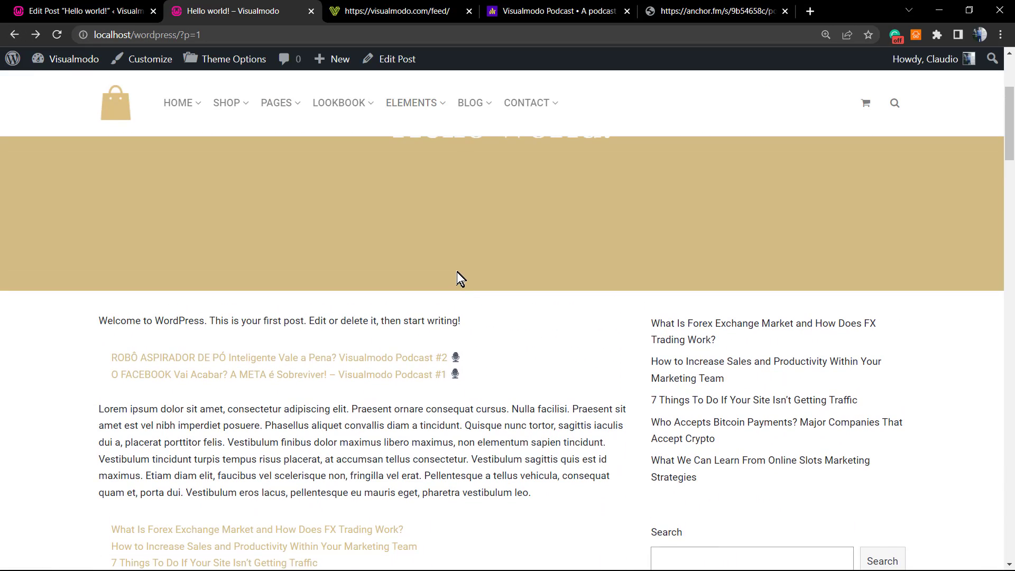